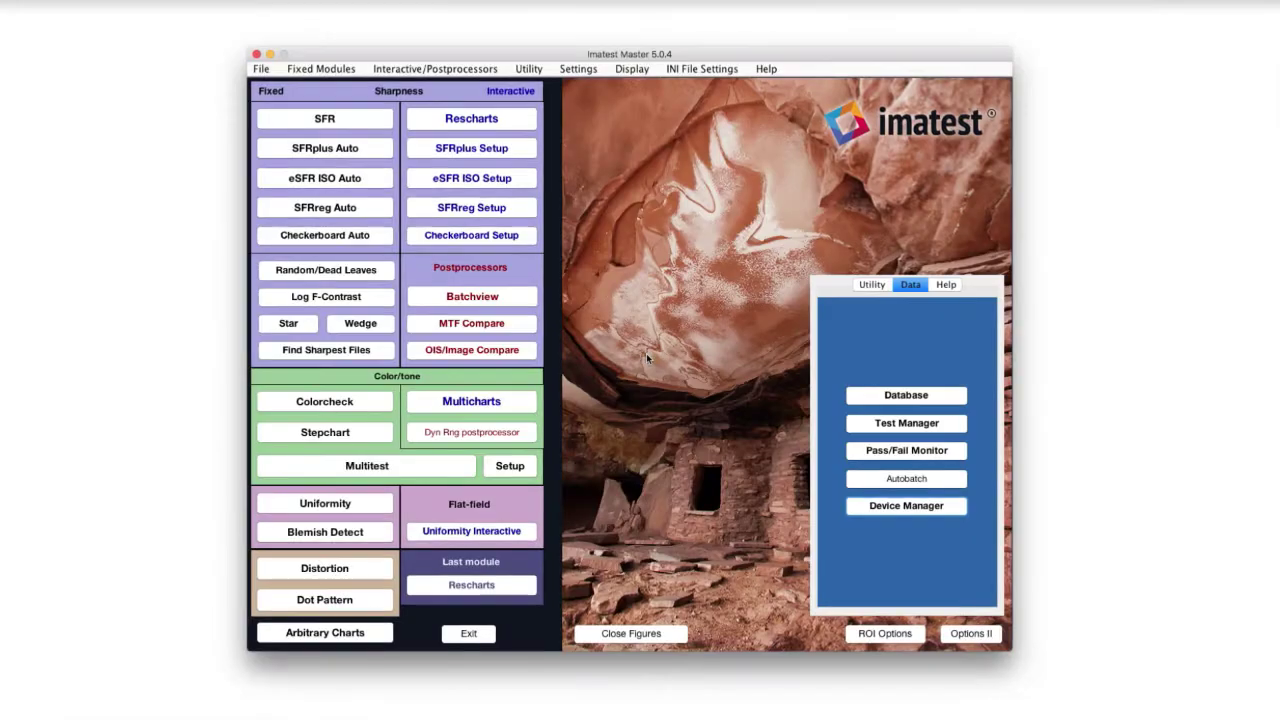
Open the Device Manager showing the GC750M camera with Mono10 format
click(869, 513)
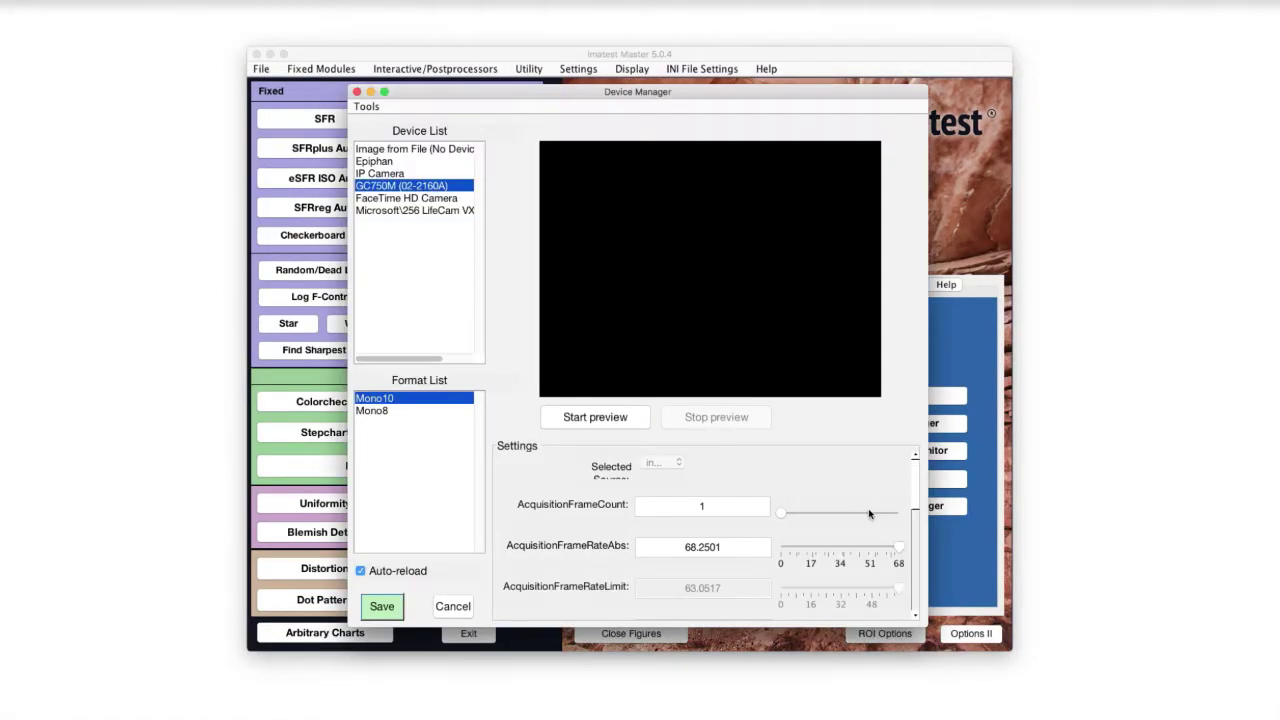
Preview the camera live, save its settings, and acquire an image for SFR analysis in Rescharts
click(619, 426)
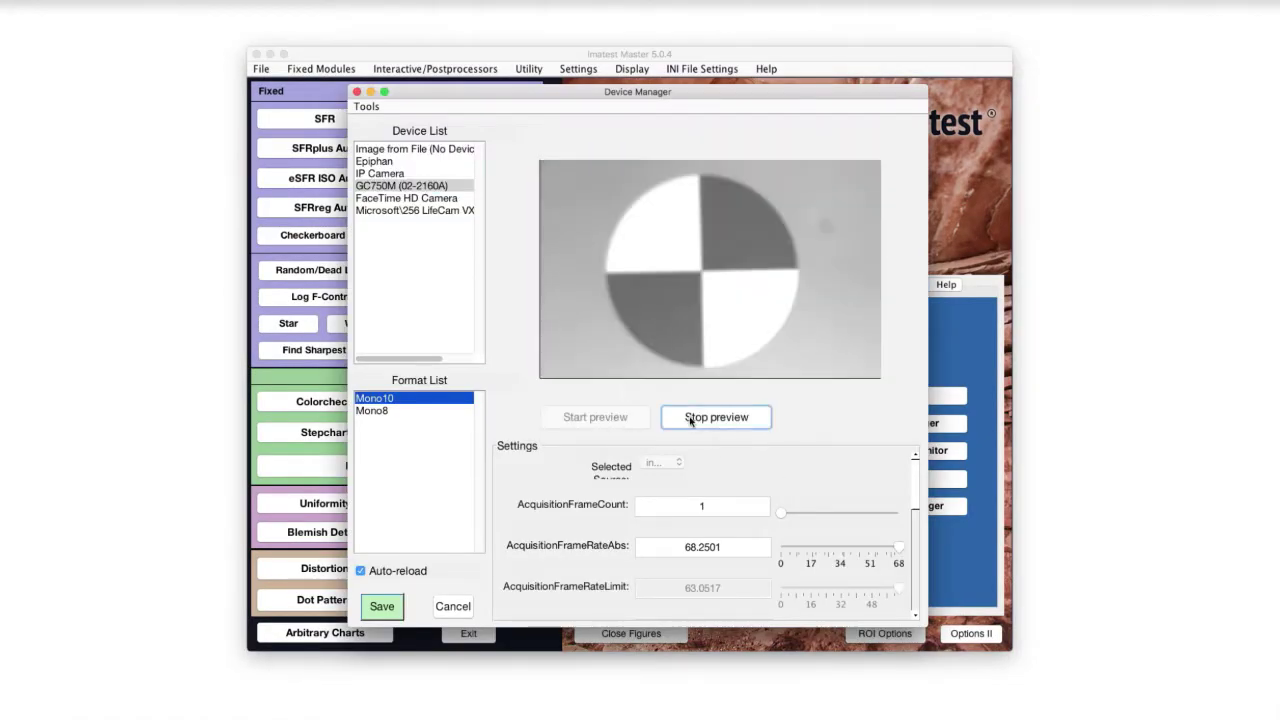
click(383, 607)
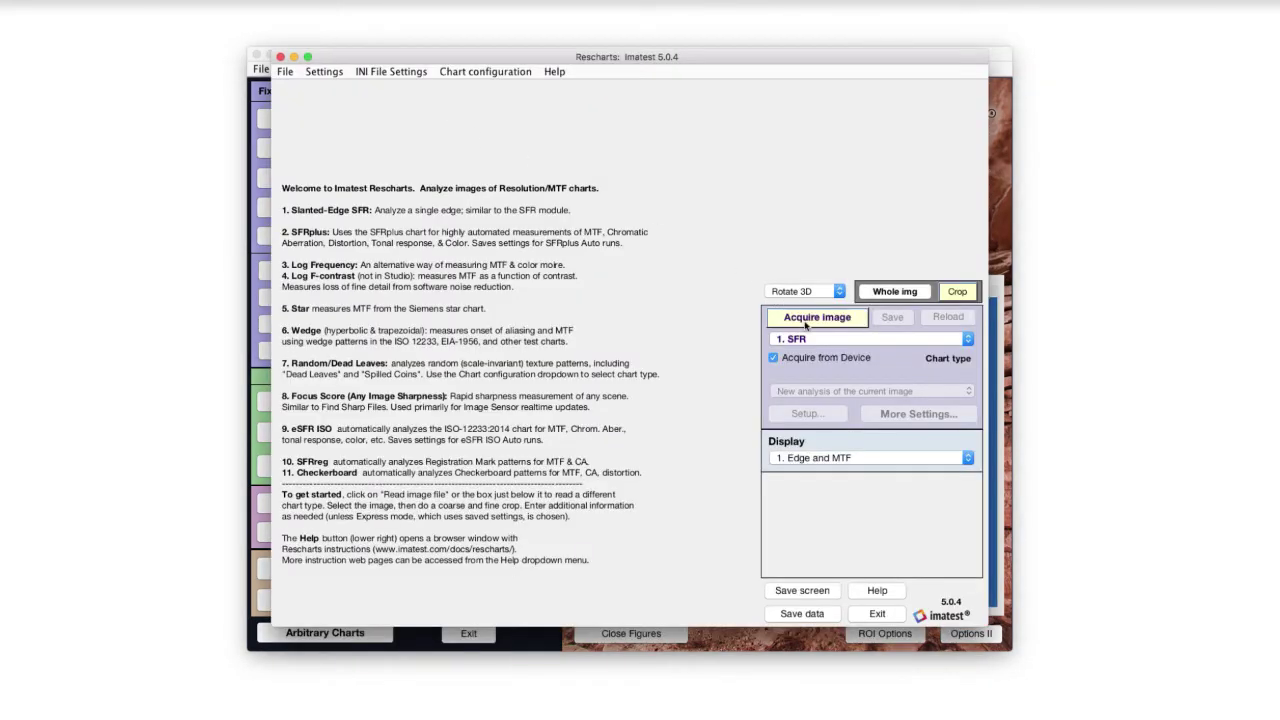
click(805, 322)
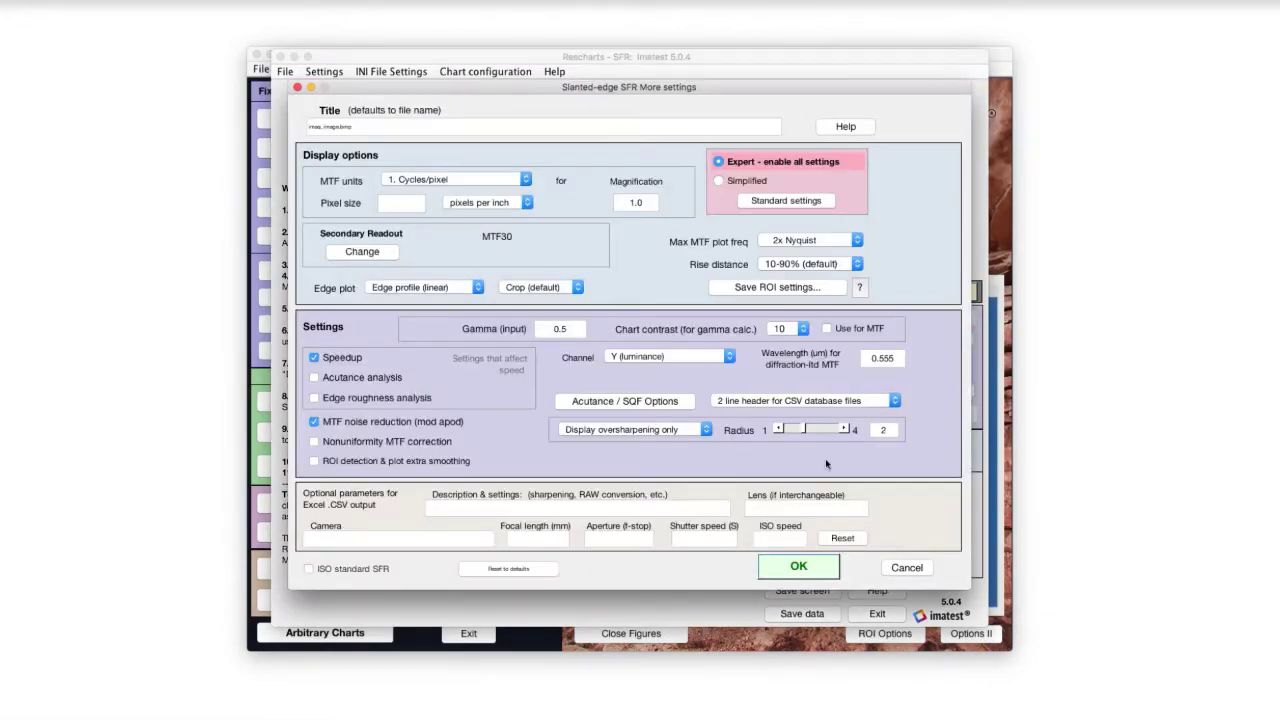
click(800, 568)
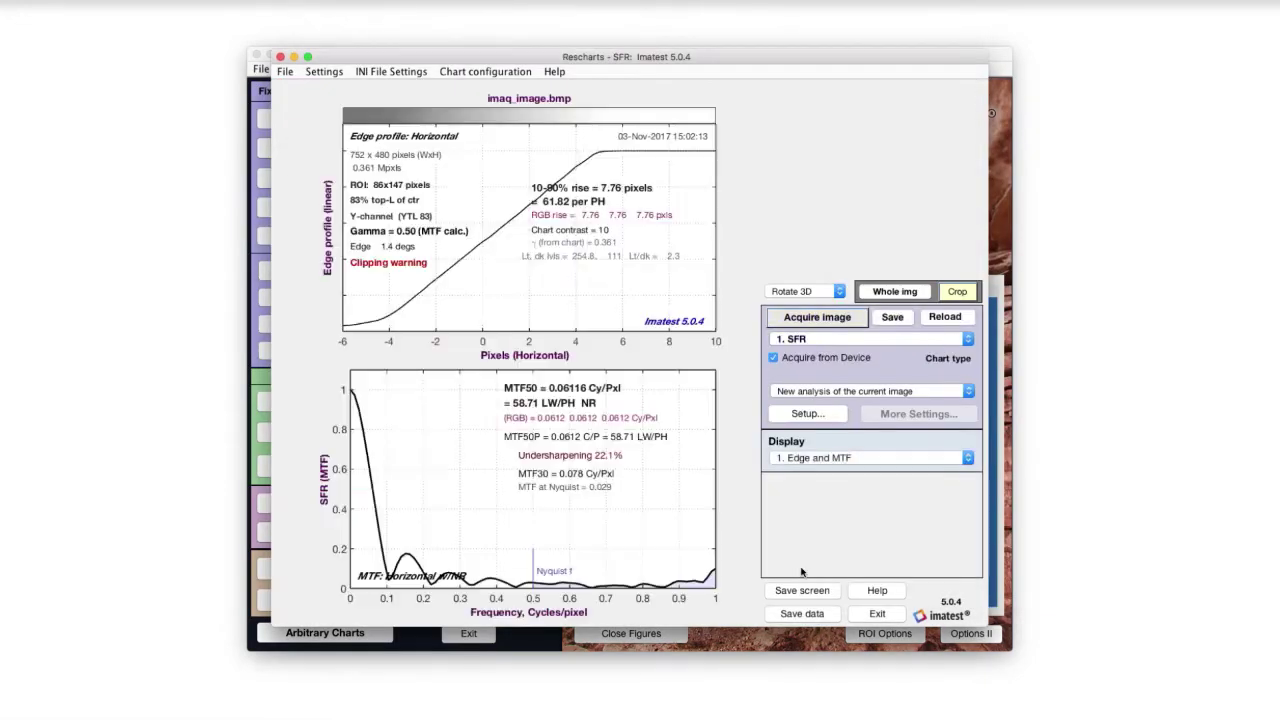
Reload the SFR analysis continuously, stop it, then re-analyse a fresh capture
click(943, 317)
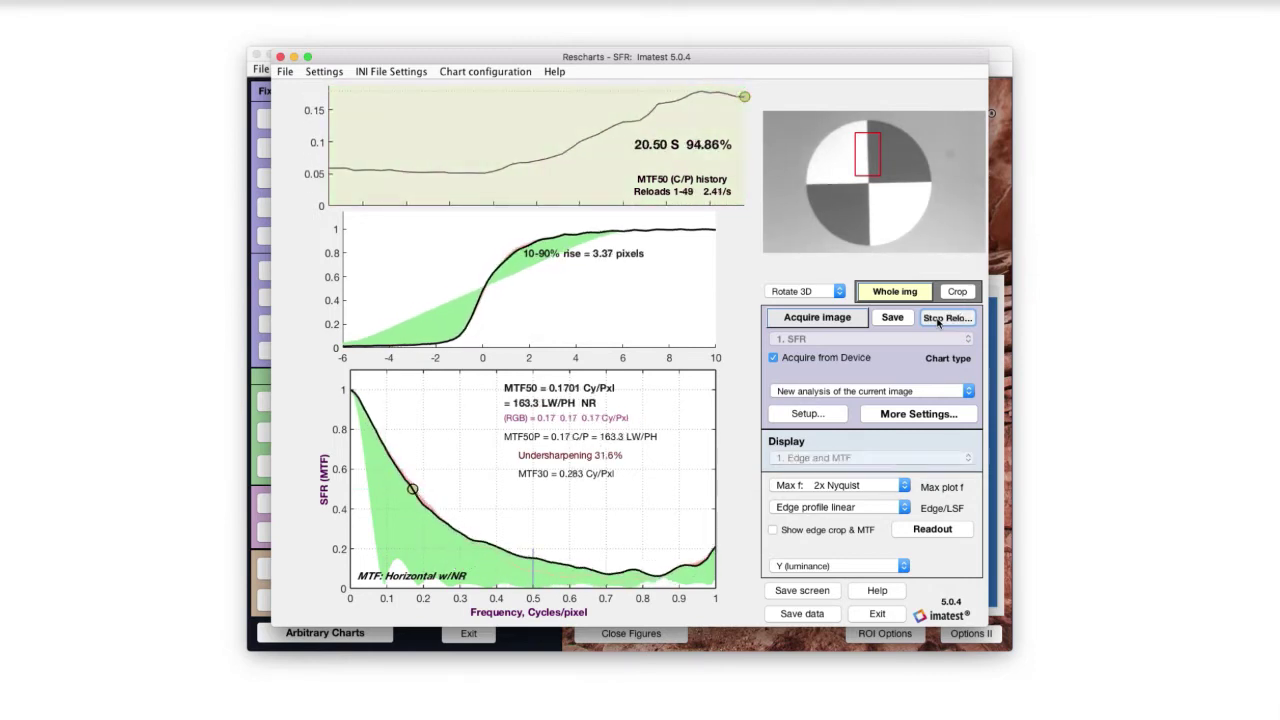
click(938, 318)
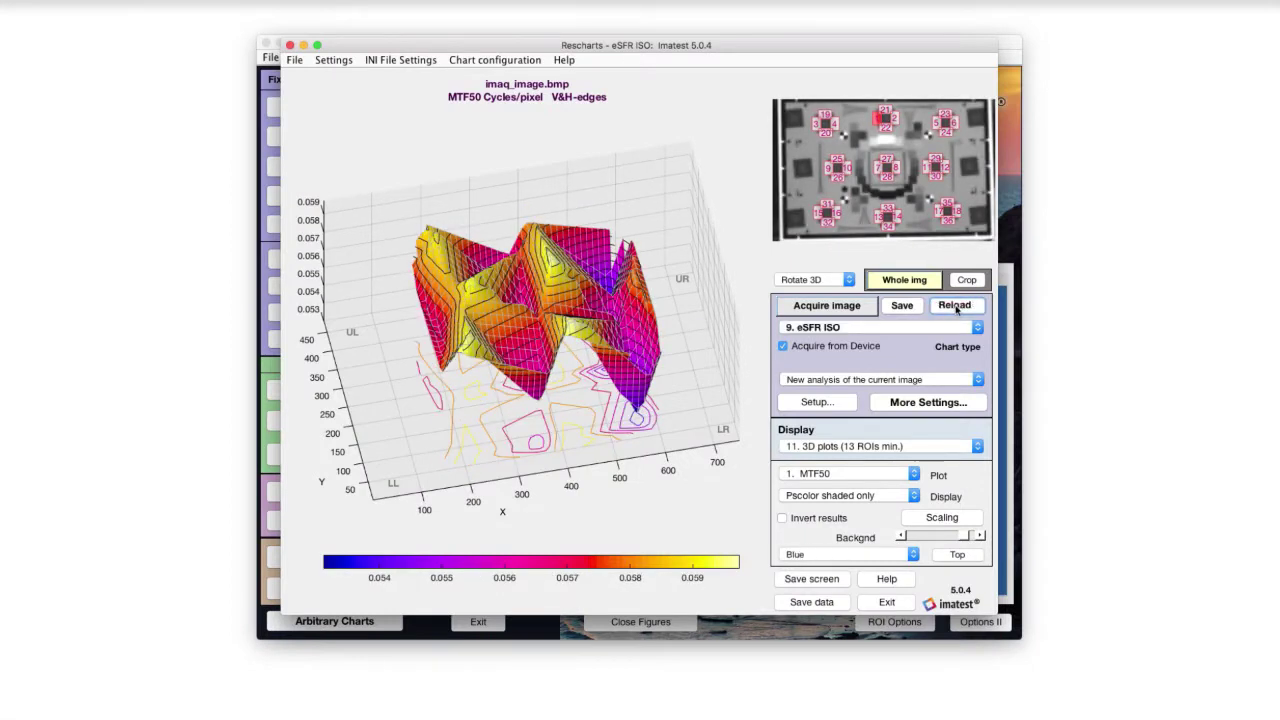
click(955, 306)
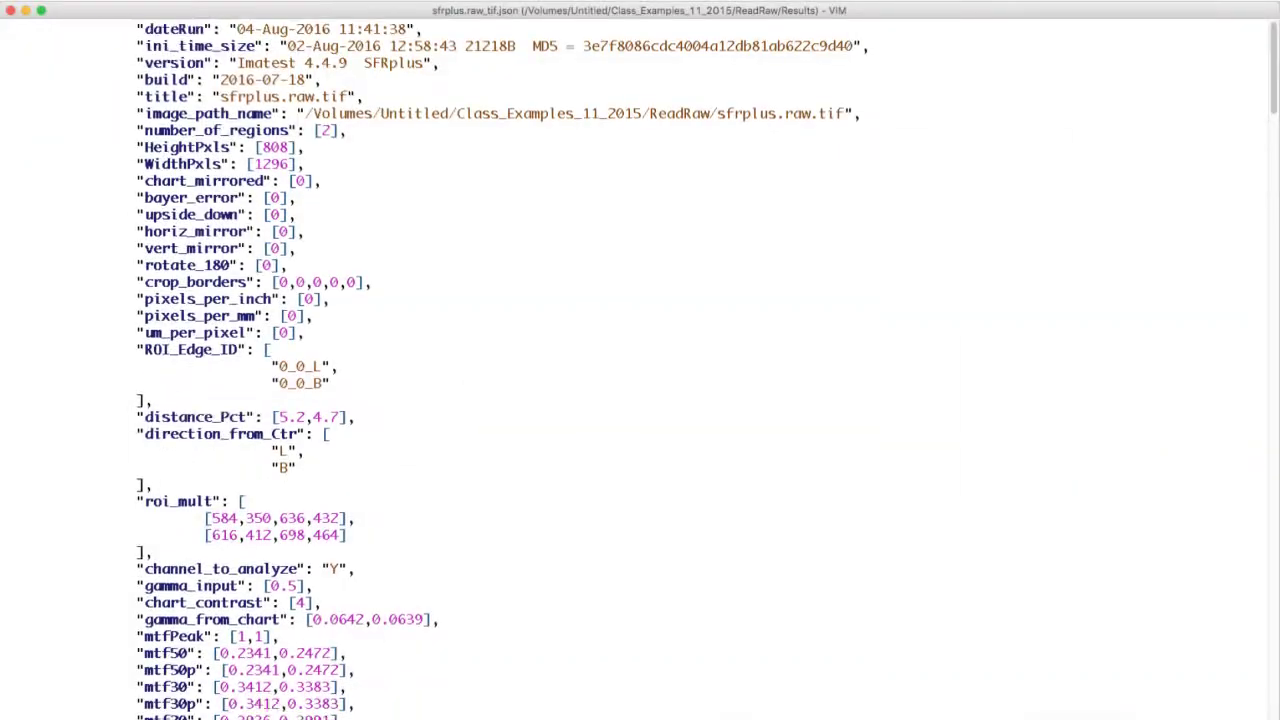
scroll(640, 380, down, 6)
scroll(640, 380, down, 12)
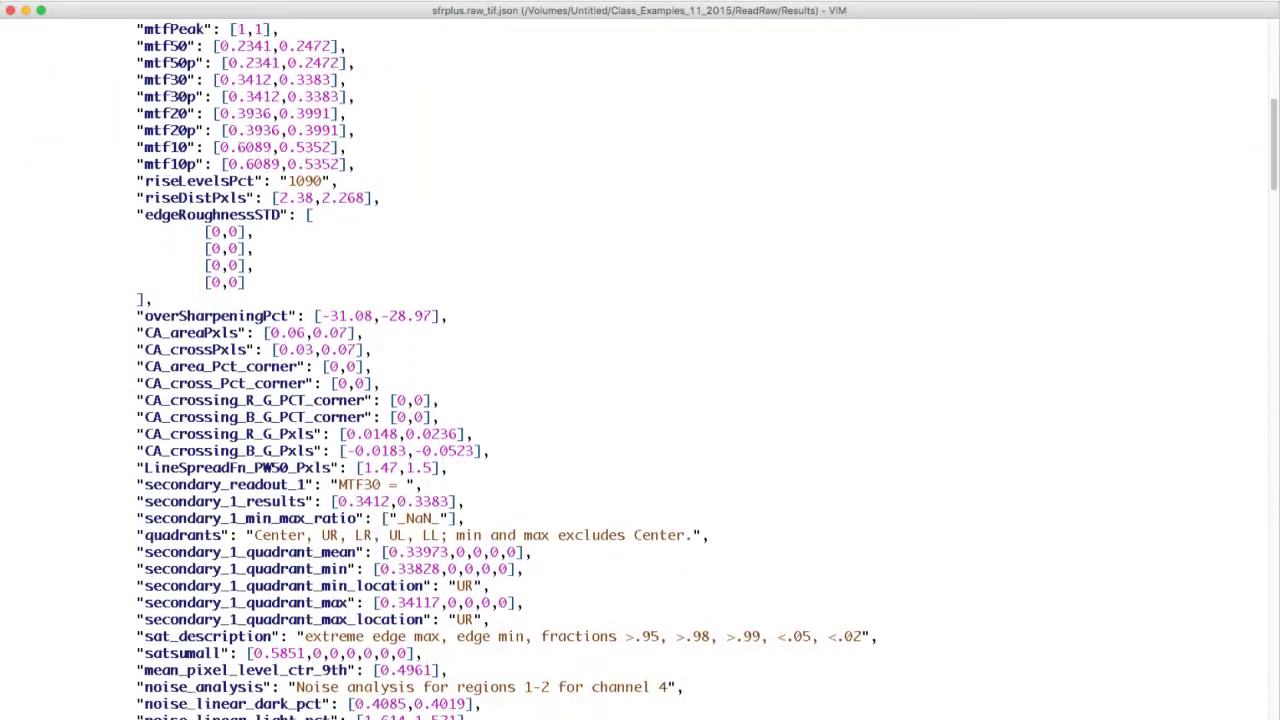
scroll(640, 380, down, 13)
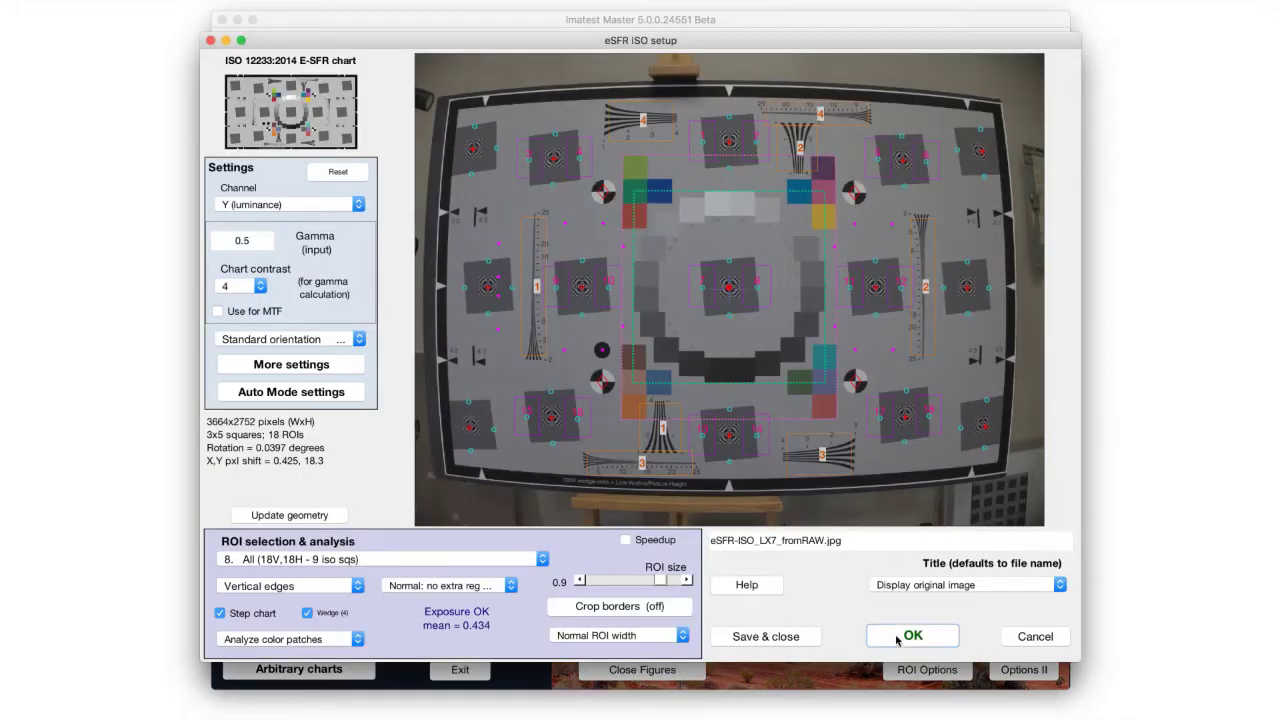
Run the eSFR ISO analysis and save results, reviewing the report's mtf50 of 0.2383
click(899, 637)
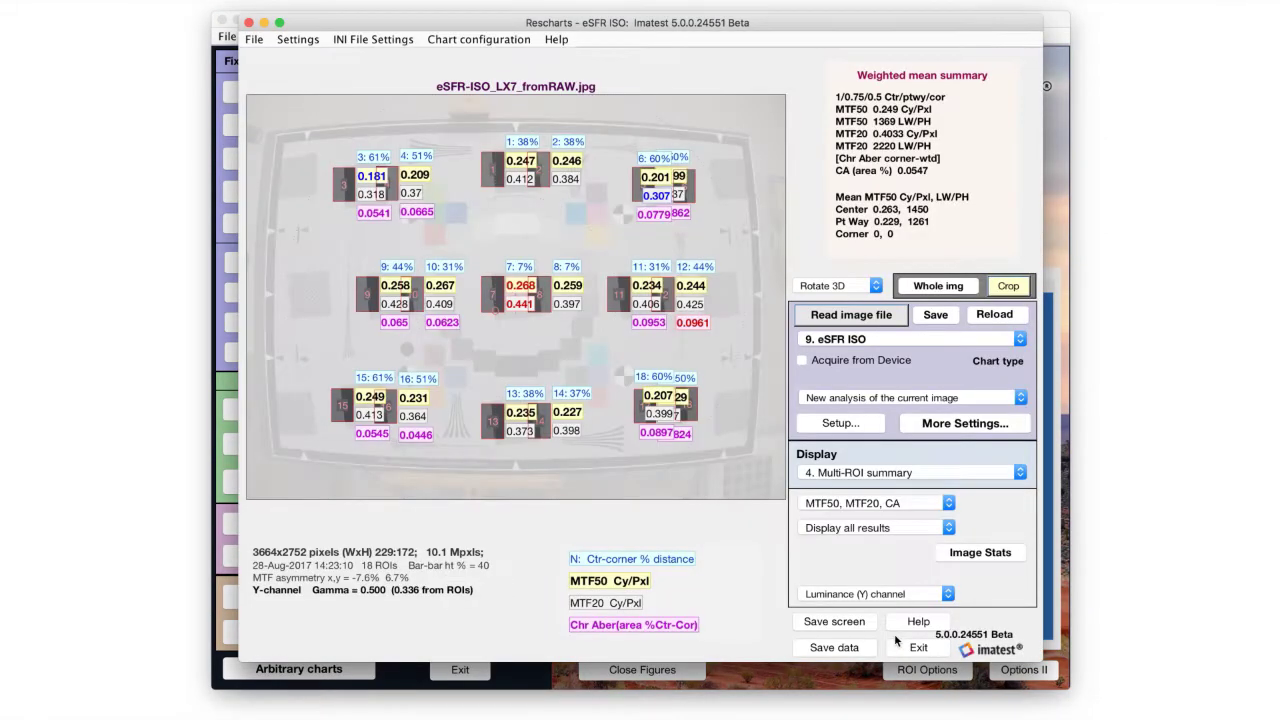
click(858, 648)
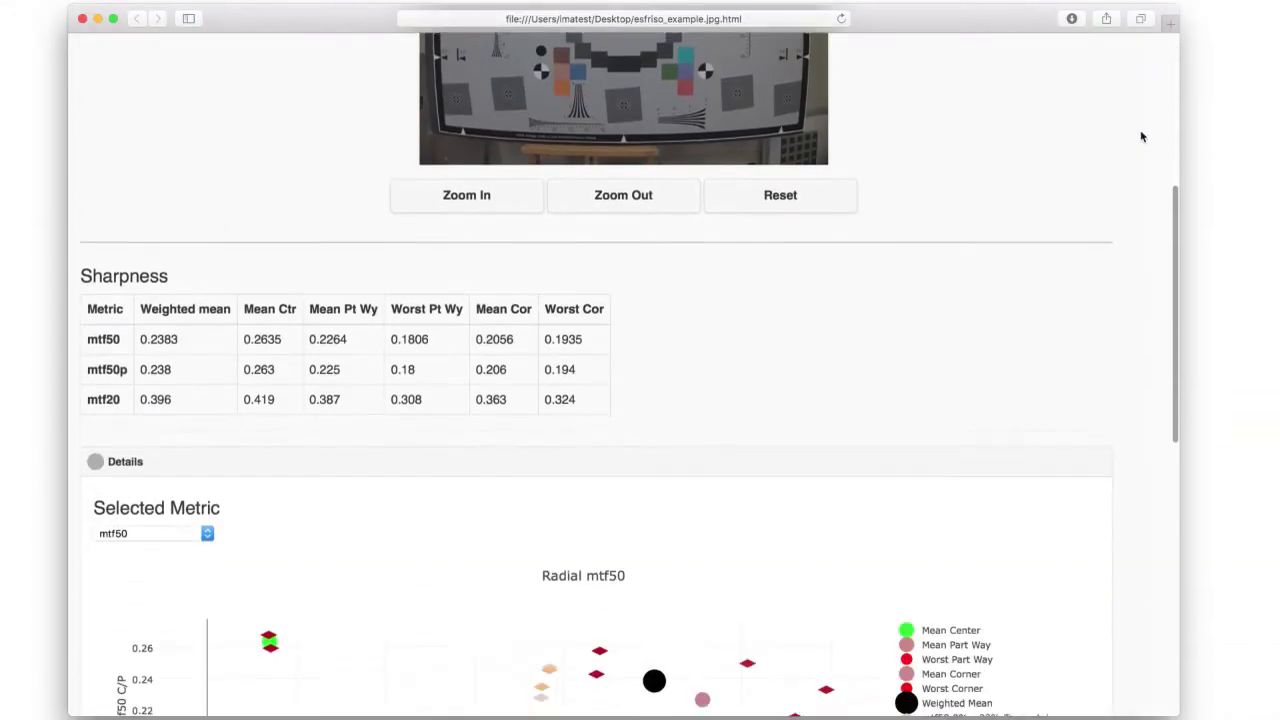
scroll(1142, 137, down, 7)
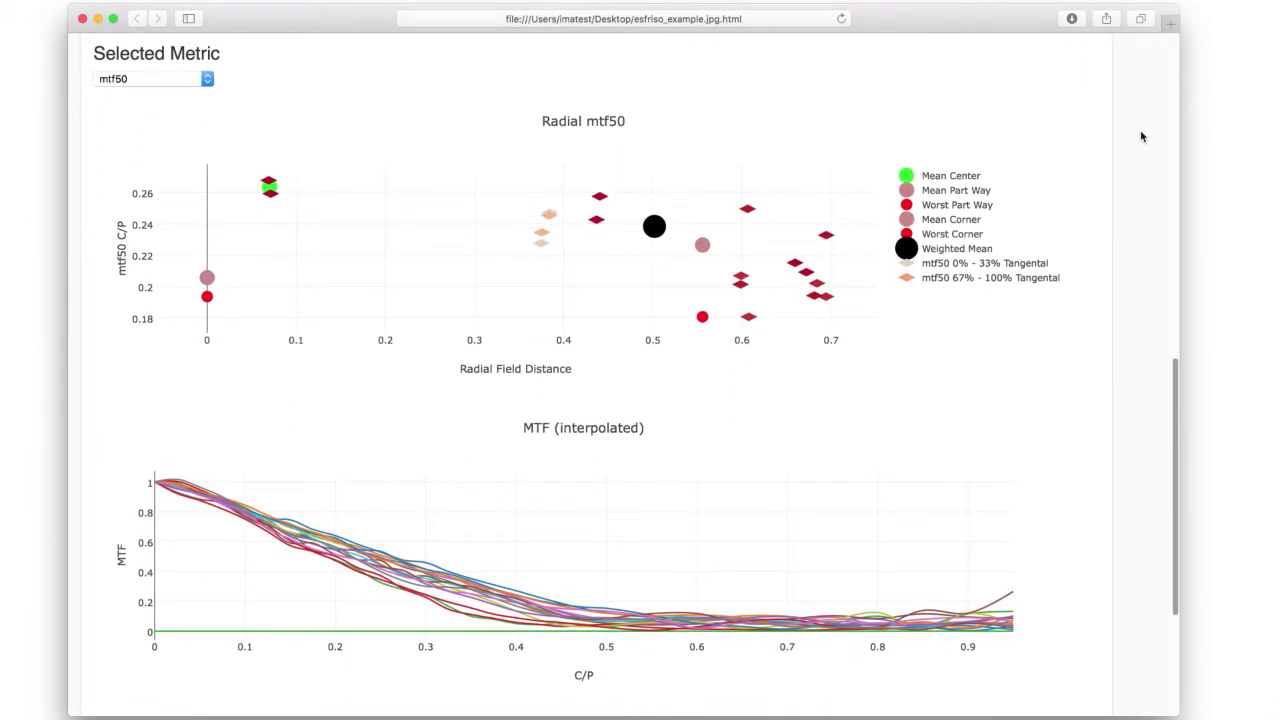
scroll(1142, 137, down, 5)
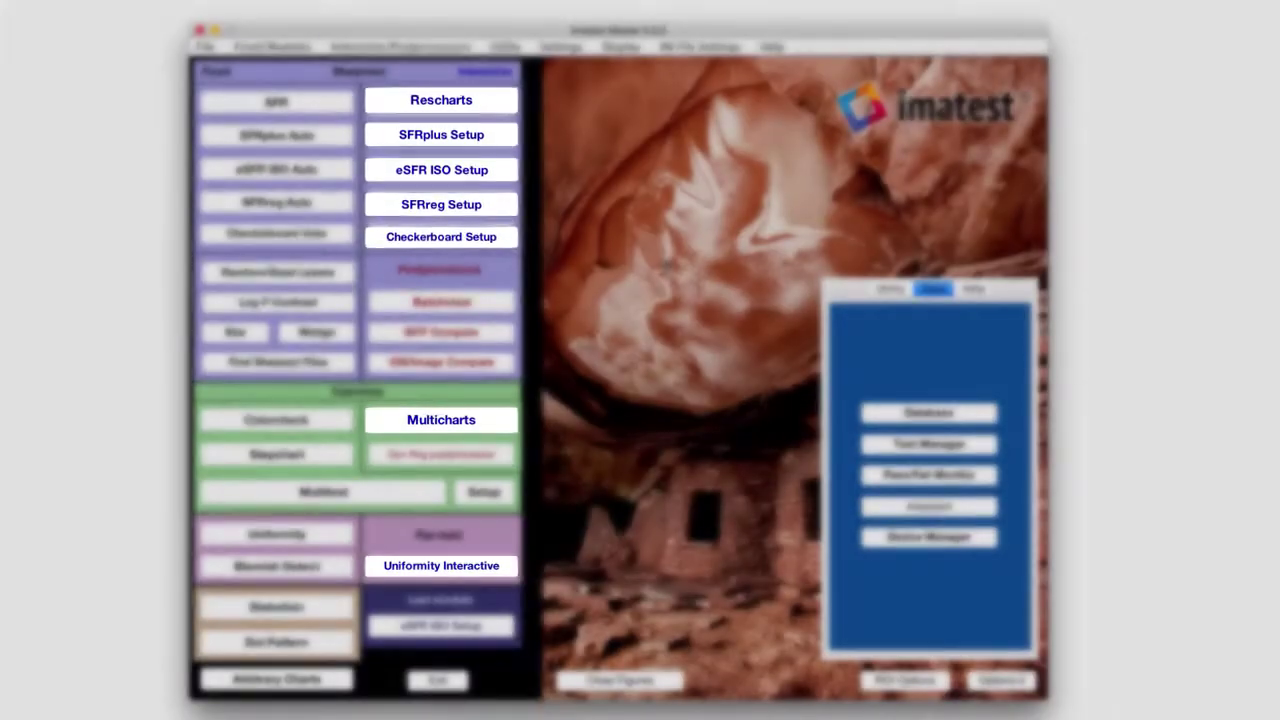
click(488, 171)
Analyse eSFR-ISO-Xwedges_LX7.JPG with eSFR ISO and view the chromatic aberration results
click(882, 423)
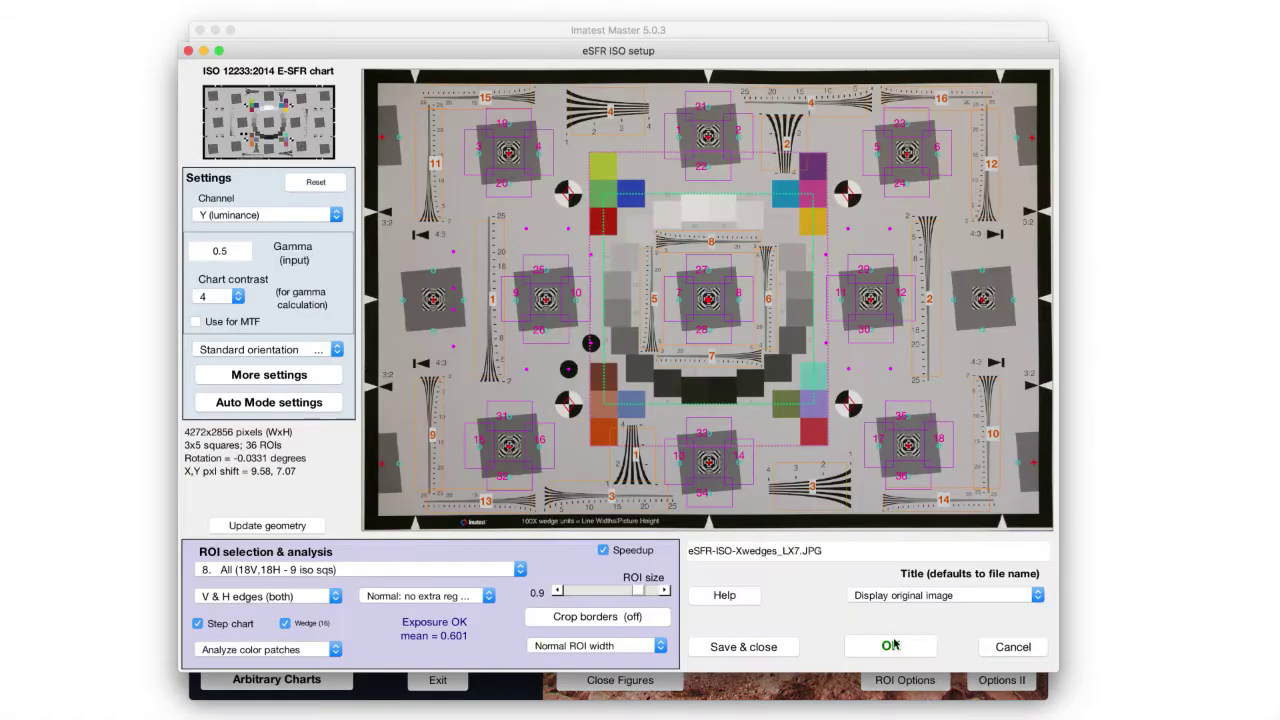
click(895, 643)
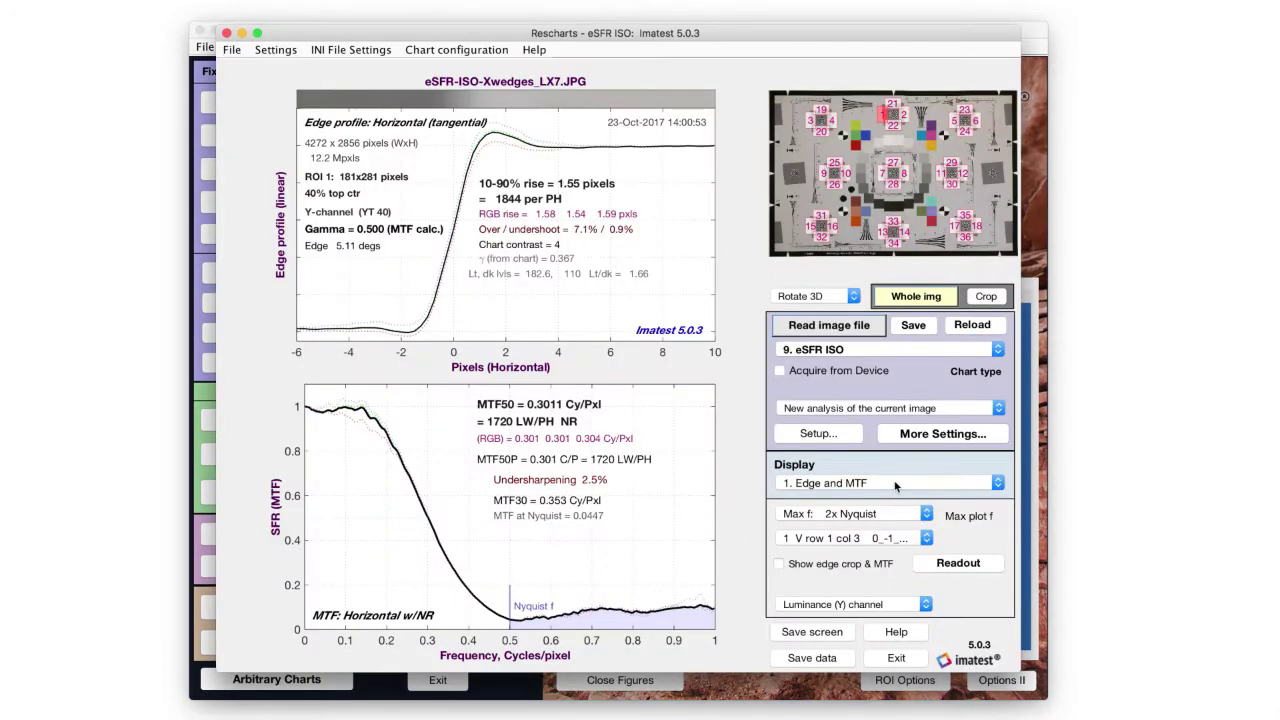
click(896, 484)
click(888, 468)
Switch the Rescharts display to the 11. 3D plot of MTF50 across the image
click(888, 480)
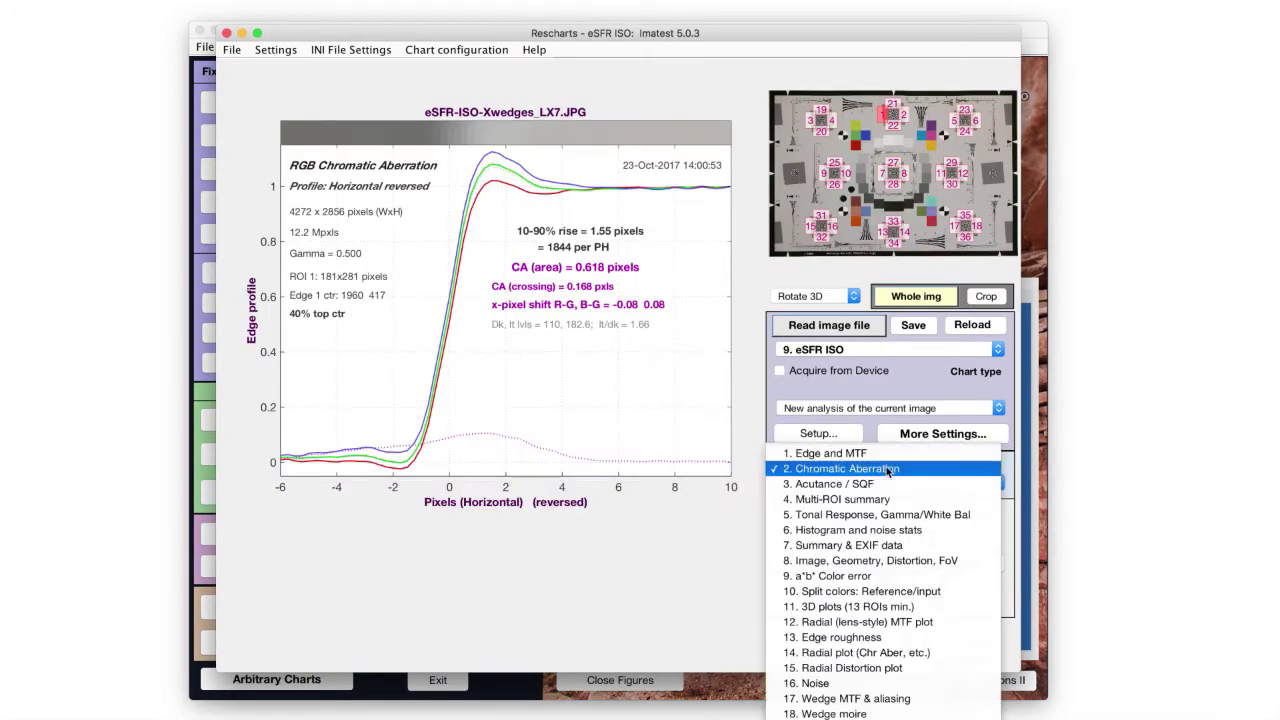
click(888, 468)
key(Down)
key(Down)
key(space)
key(Down)
key(Down)
key(Down)
key(Down)
key(Down)
key(Down)
key(Down)
key(Return)
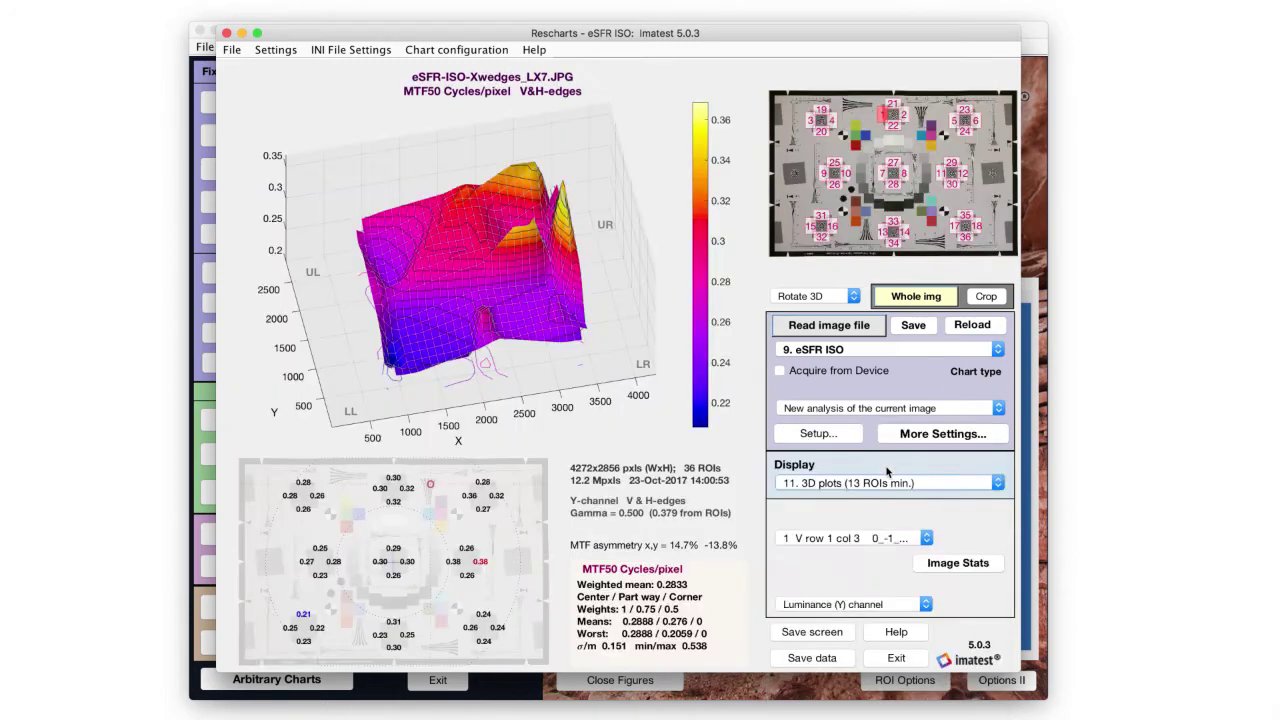
click(840, 484)
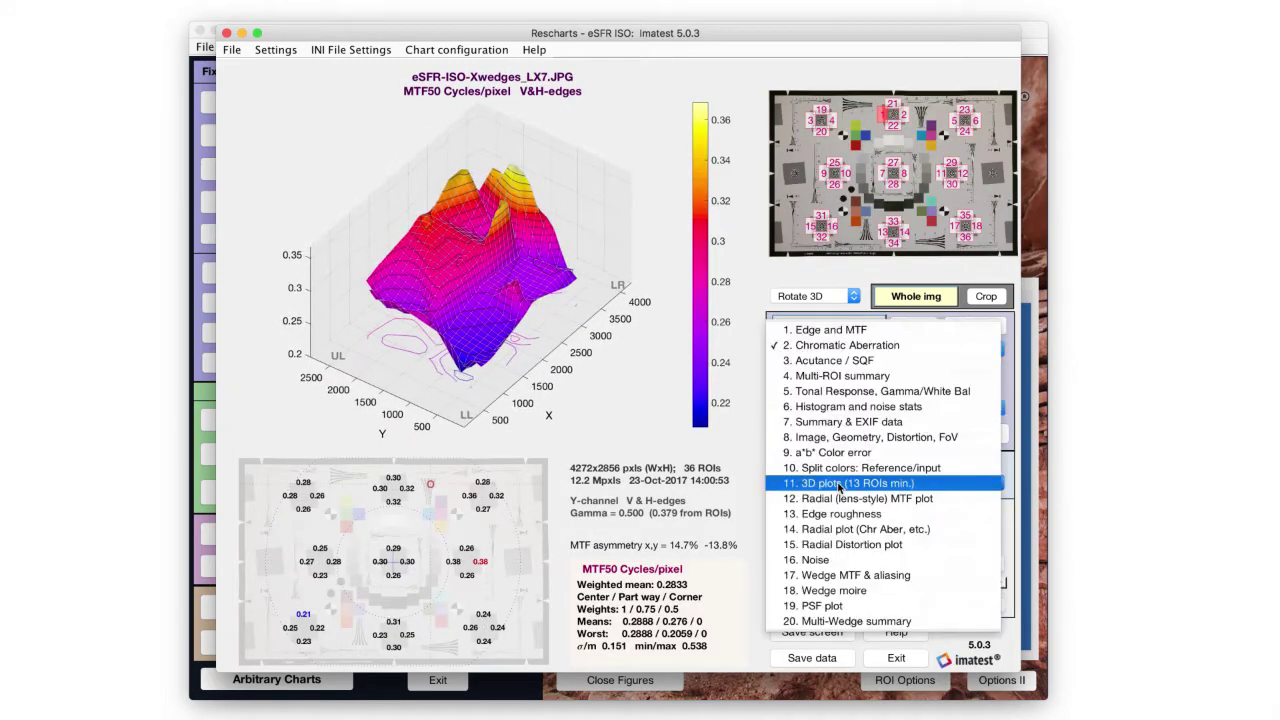
click(840, 484)
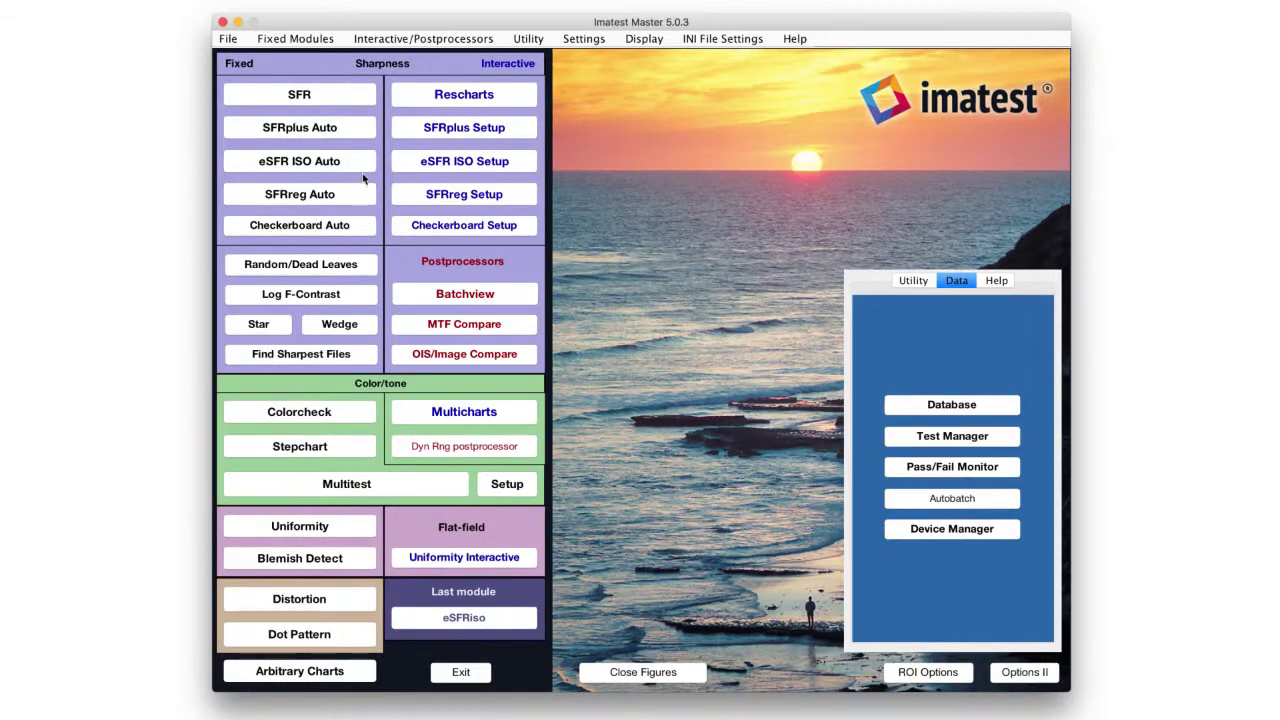
click(340, 162)
Select the batch of chart images and accept the multi-image list for eSFR ISO Auto
shift+click(549, 168)
click(867, 420)
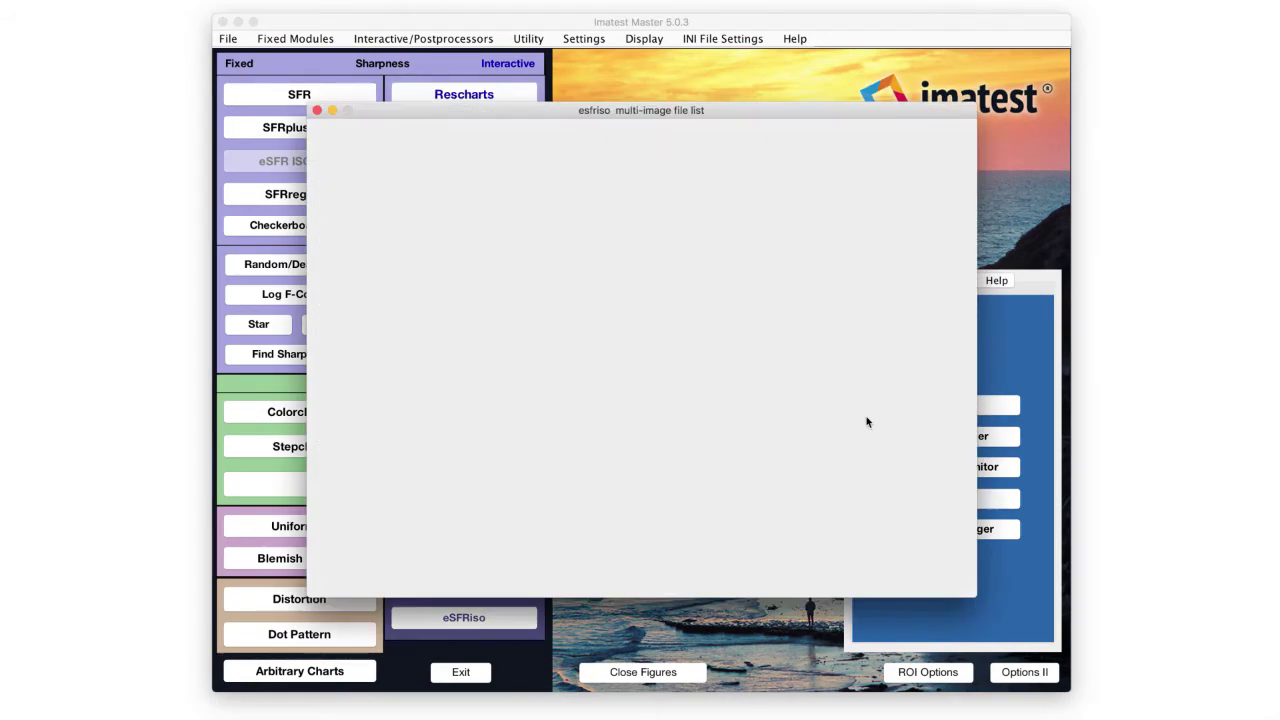
click(890, 565)
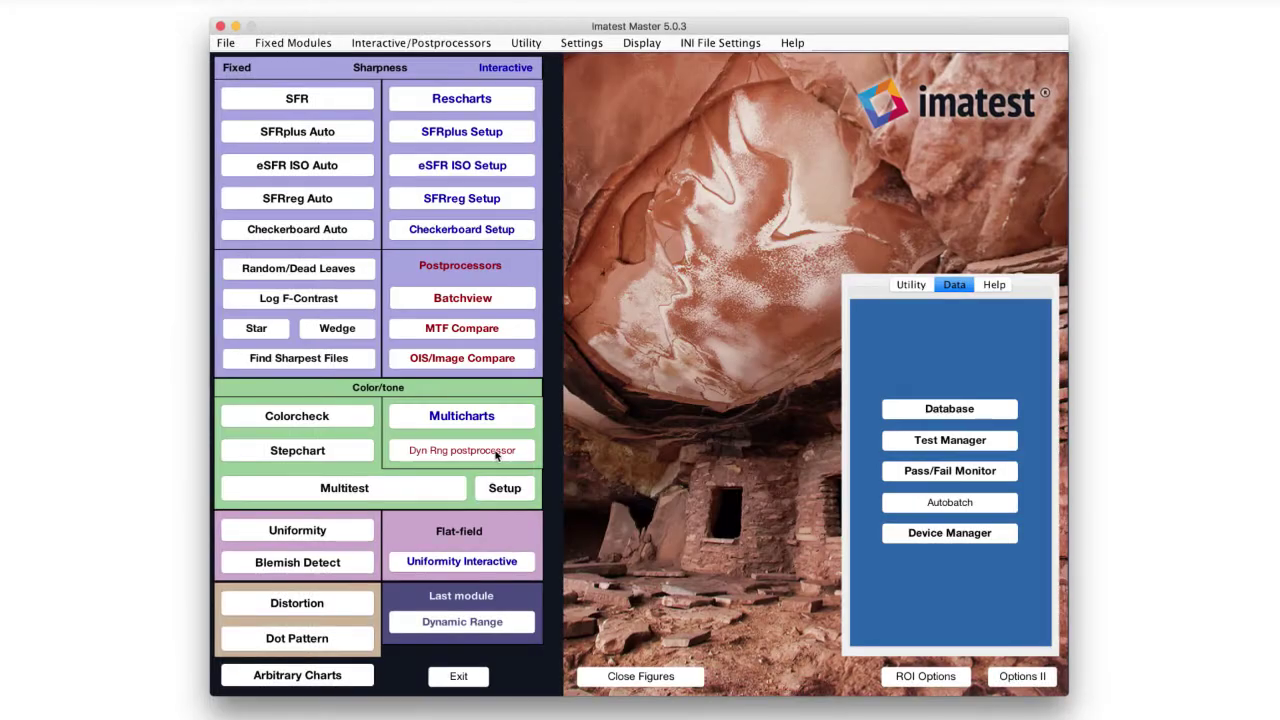
In the Dyn Rng postprocessor, load Stepchart-Linear_EV+1.csv and Stepchart-Linear_EV-2.csv as runs B and C
click(497, 452)
click(511, 565)
click(511, 551)
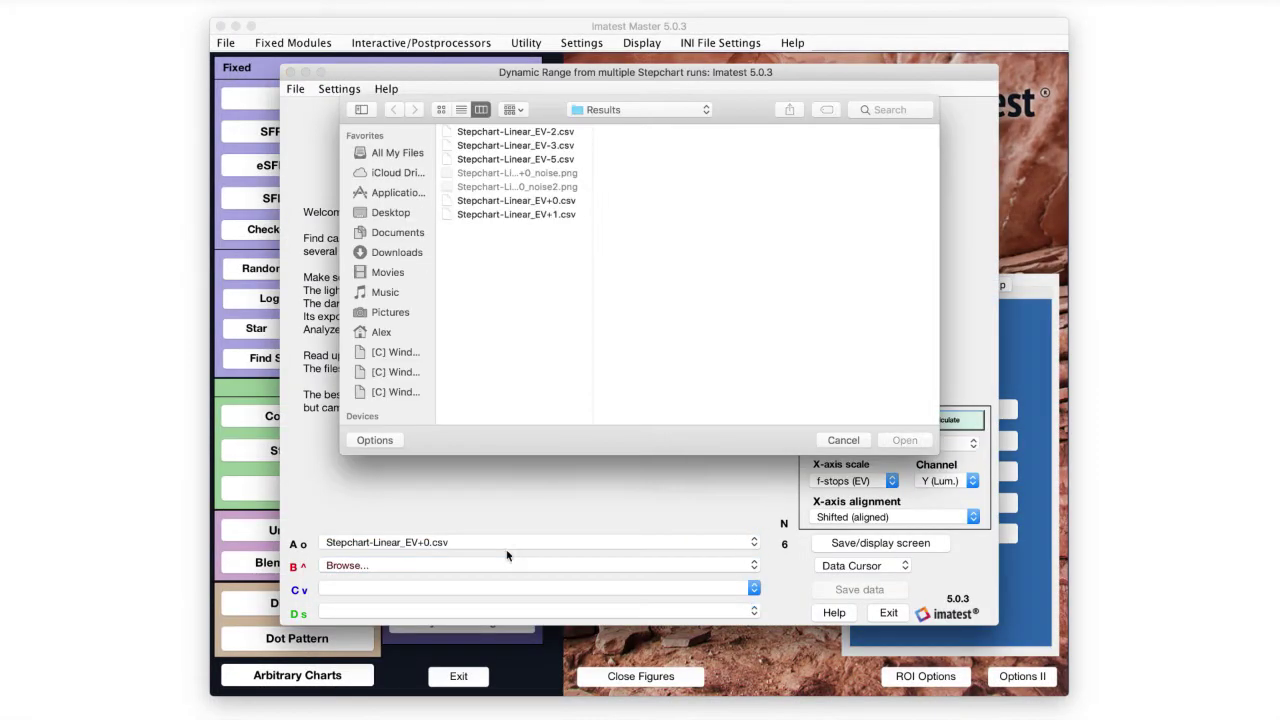
double_click(440, 217)
click(540, 588)
click(511, 571)
double_click(861, 131)
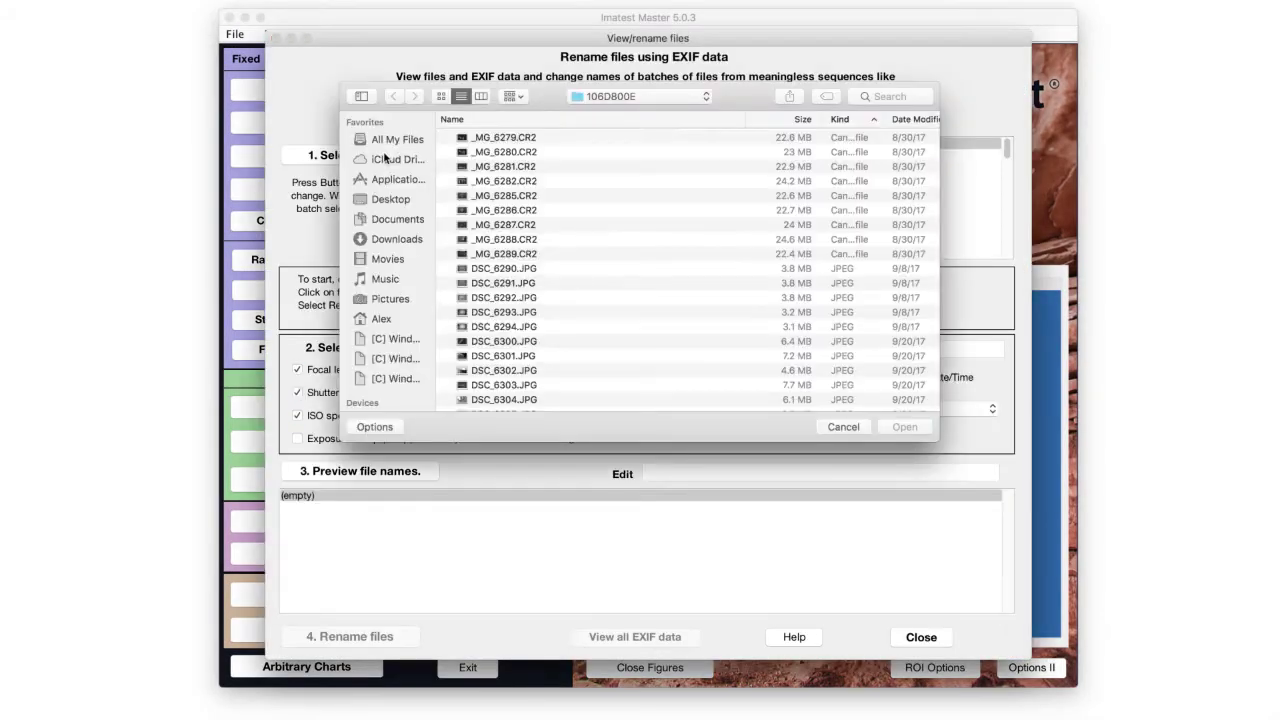
Select the nine CR2 files _MG_6279–_MG_6289, preview and apply their EXIF-based names
shift+click(636, 249)
key(Return)
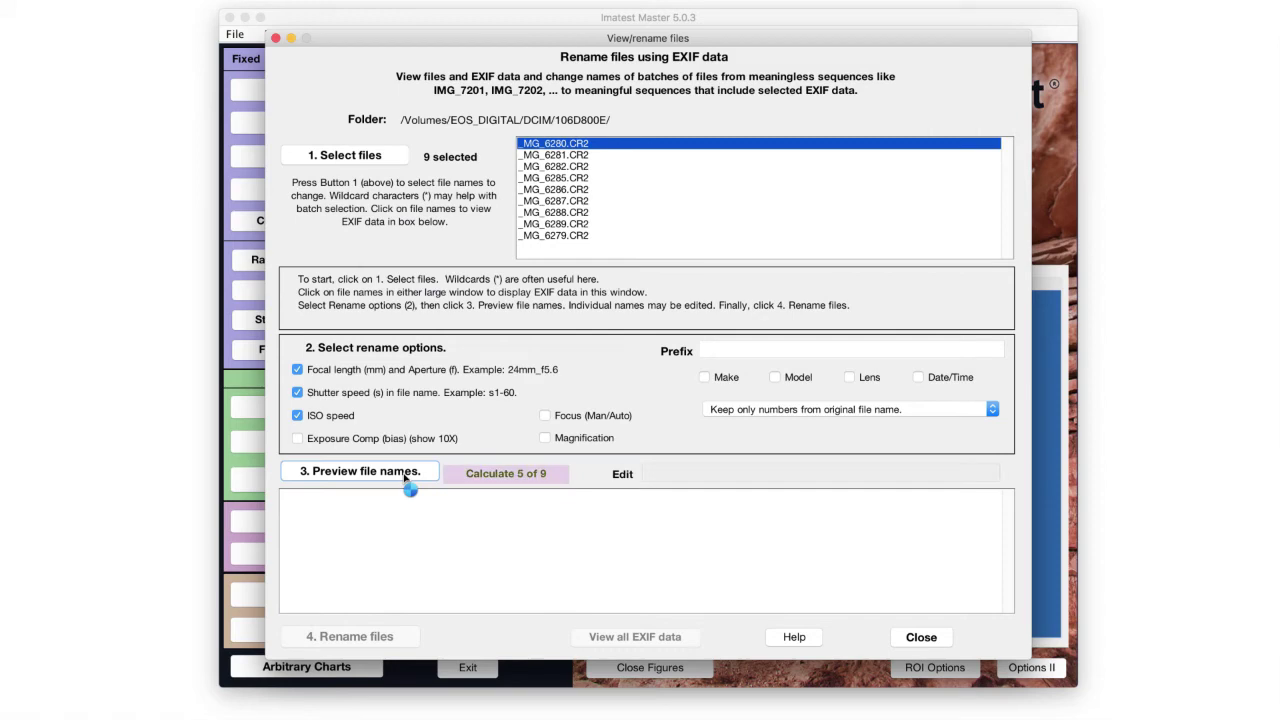
click(385, 636)
click(616, 366)
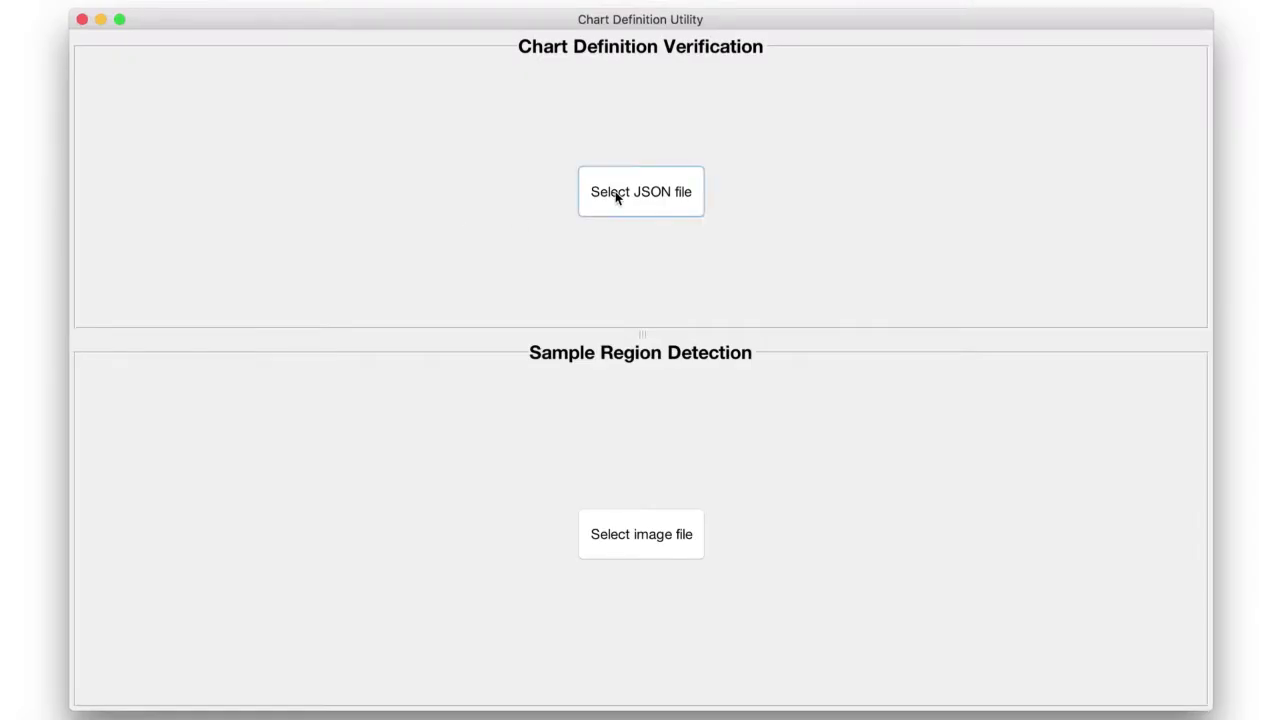
click(614, 193)
Load the chart JSON definition and the P1858_combination_chart_example image for region detection
double_click(523, 134)
click(632, 544)
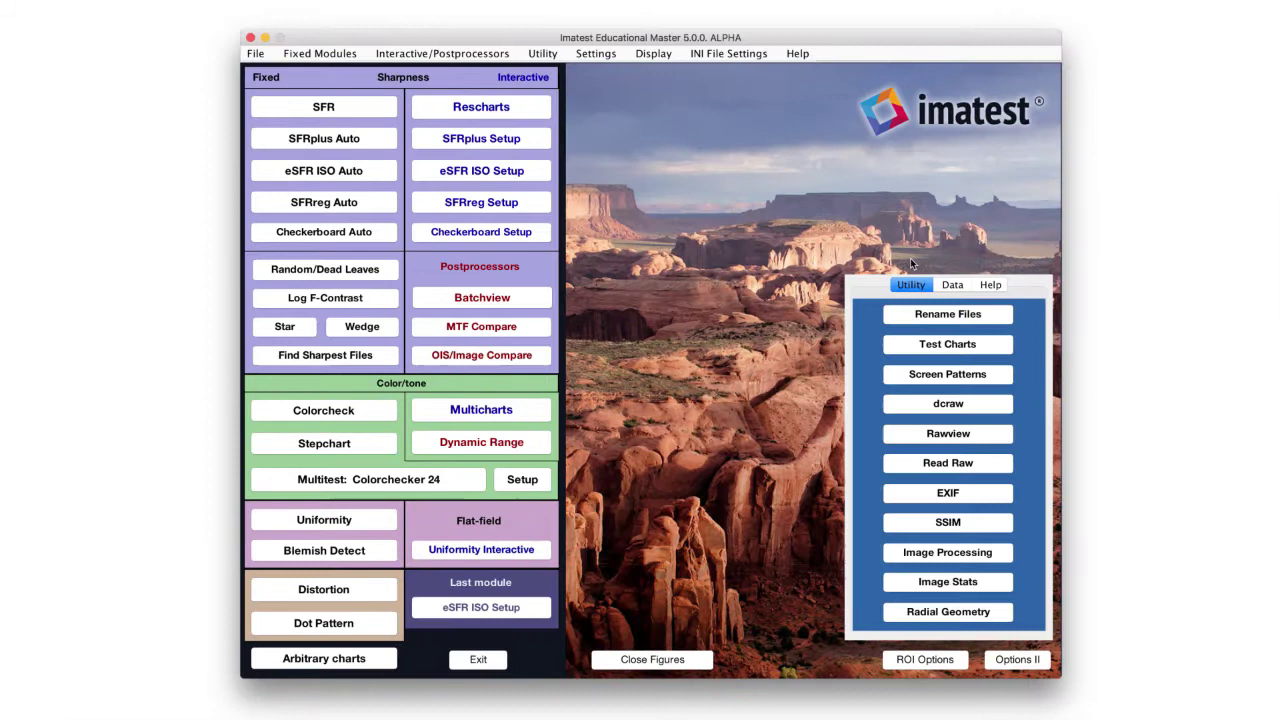
click(949, 287)
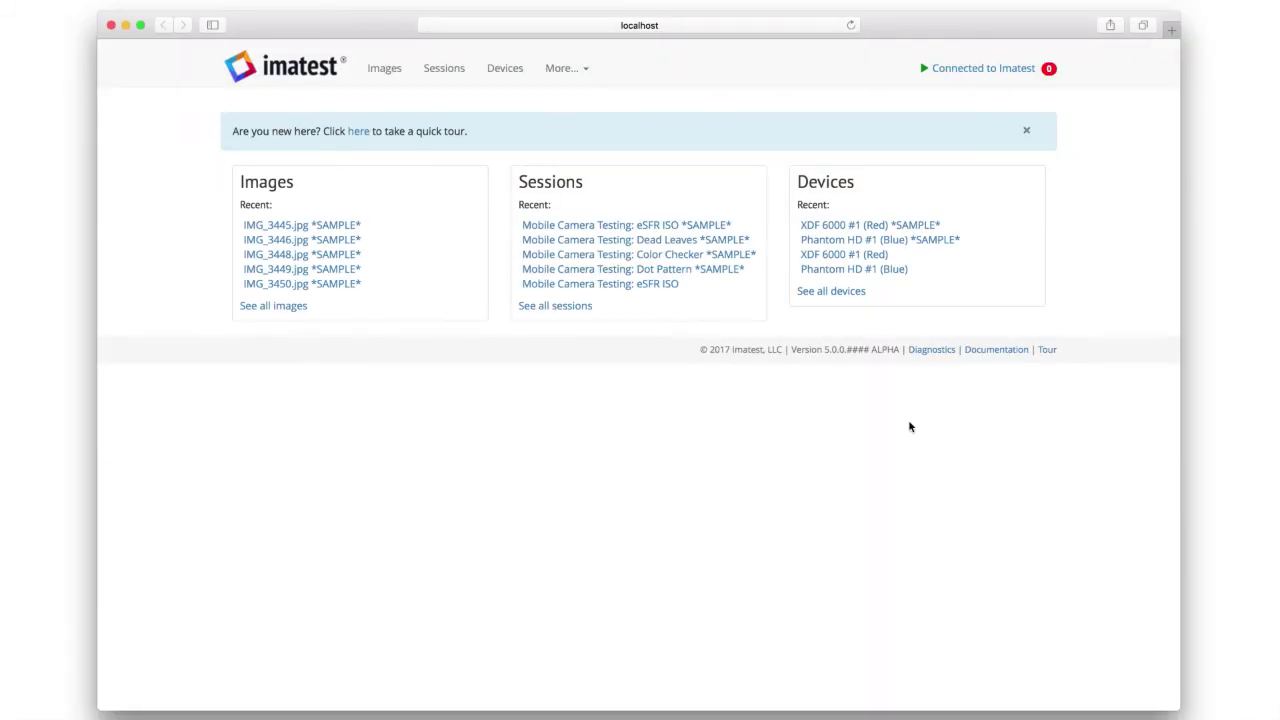
From the Images list, open IMG_3445's Edit Image record and scroll through its fields
click(388, 69)
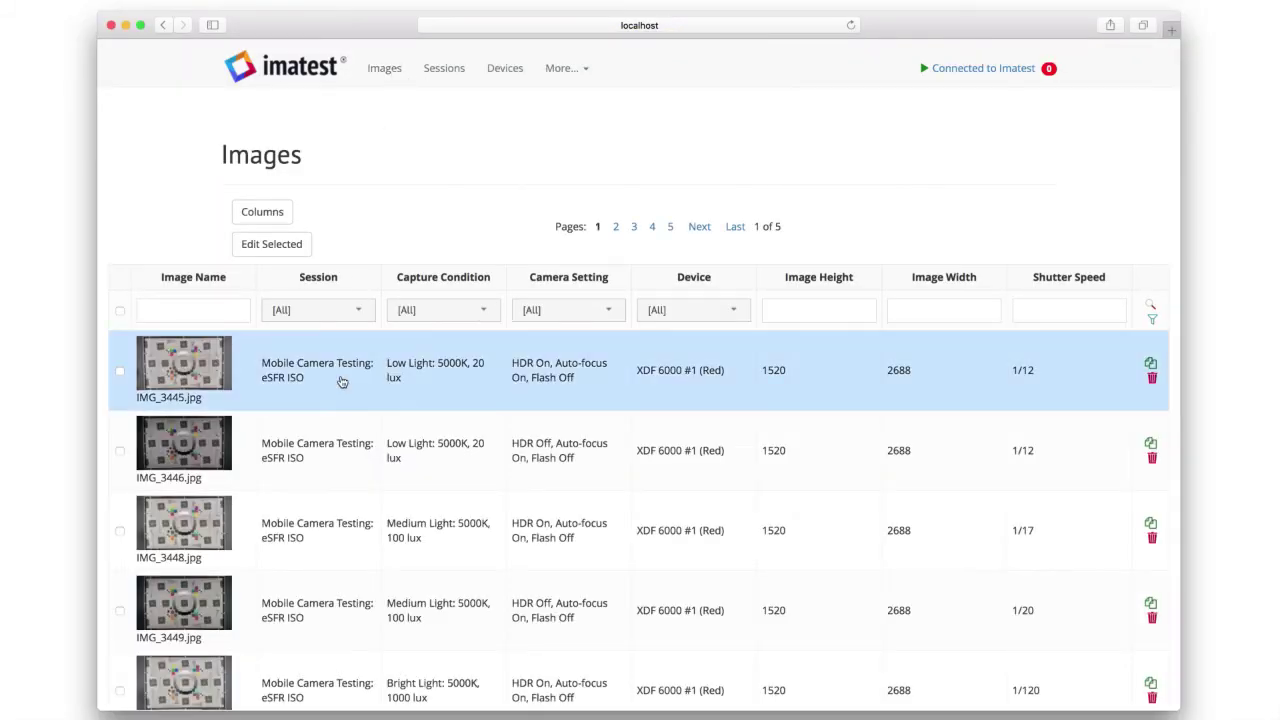
click(342, 381)
scroll(523, 358, down, 10)
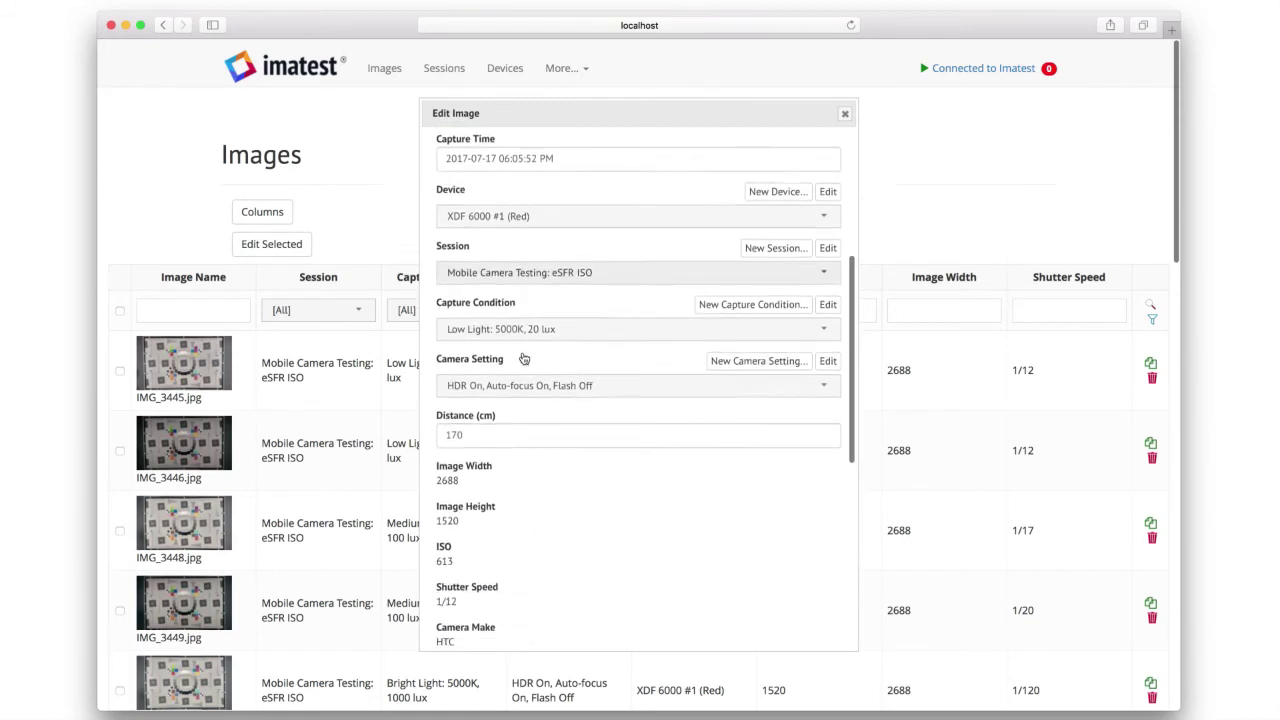
scroll(523, 358, down, 3)
scroll(523, 358, up, 12)
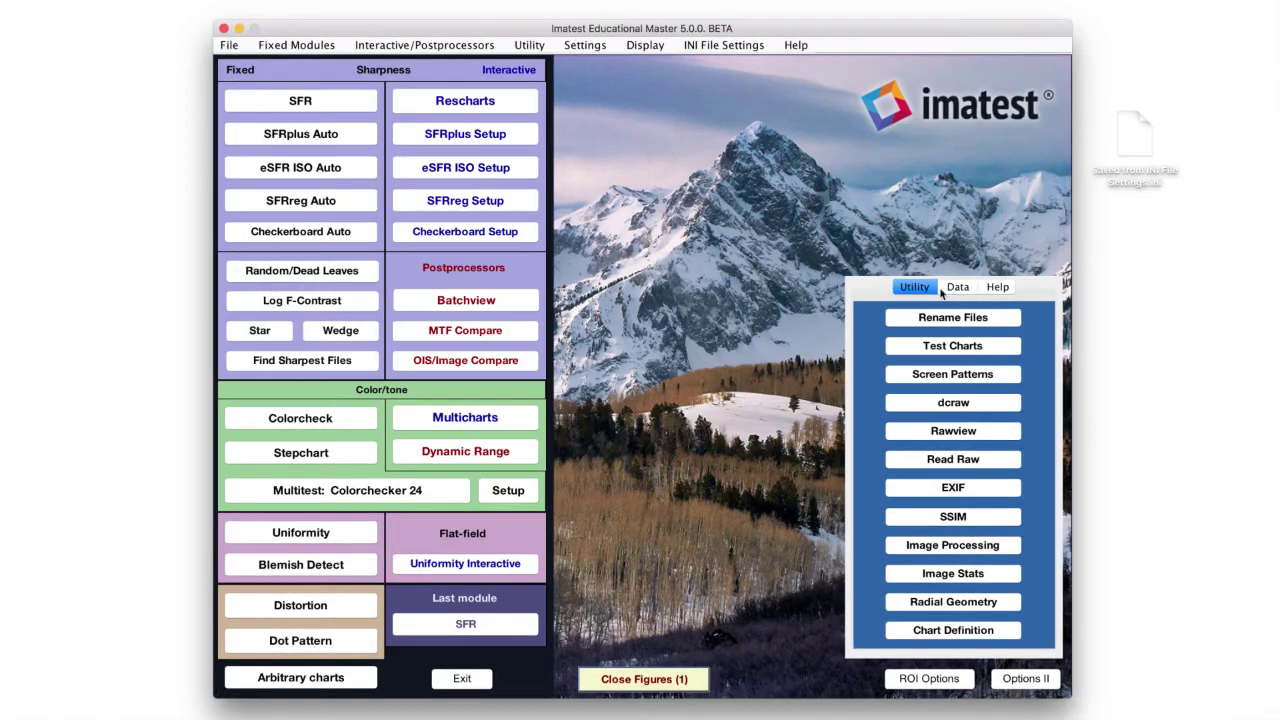
Create a new free-style Test Manager plan with an added device name field
click(957, 286)
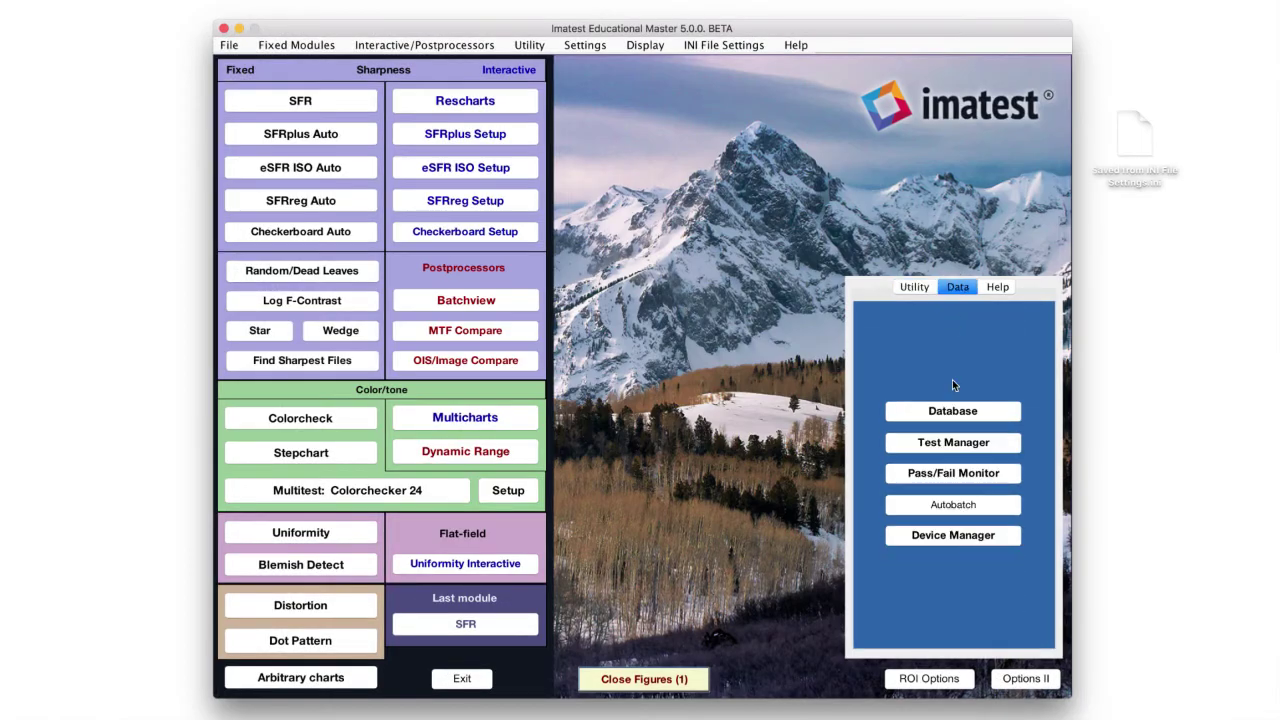
click(953, 442)
click(277, 135)
click(290, 157)
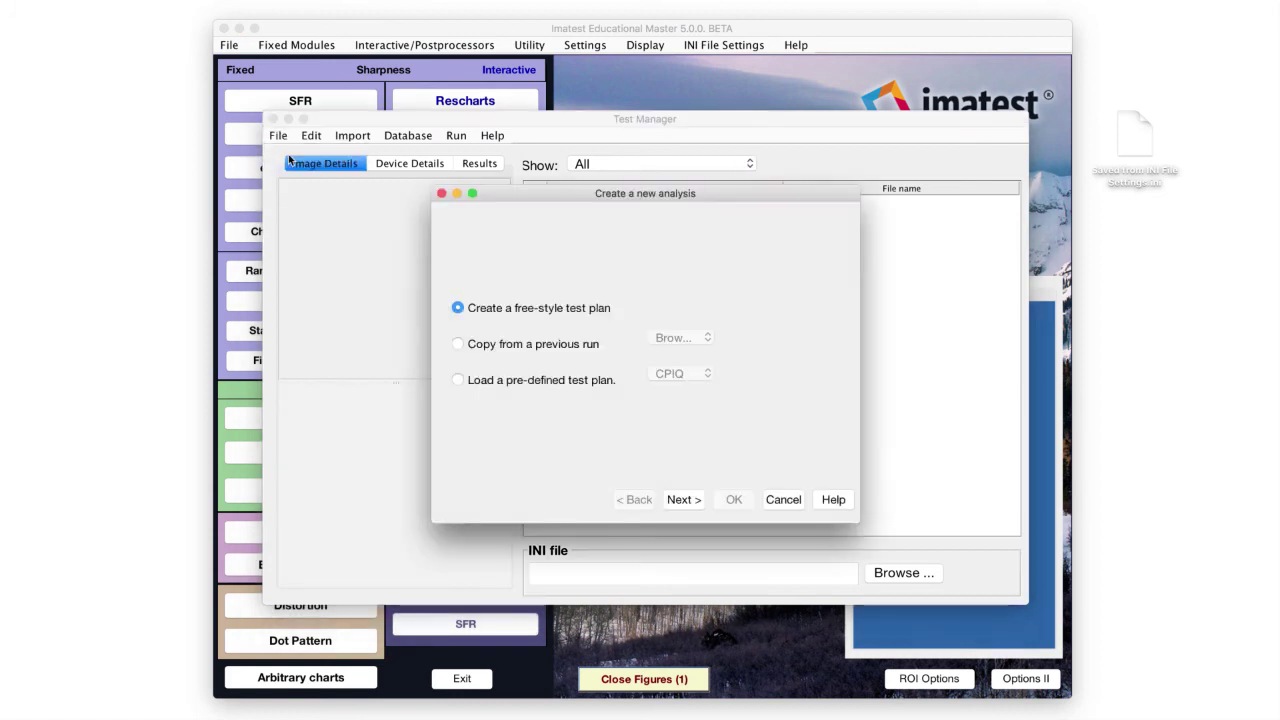
click(680, 499)
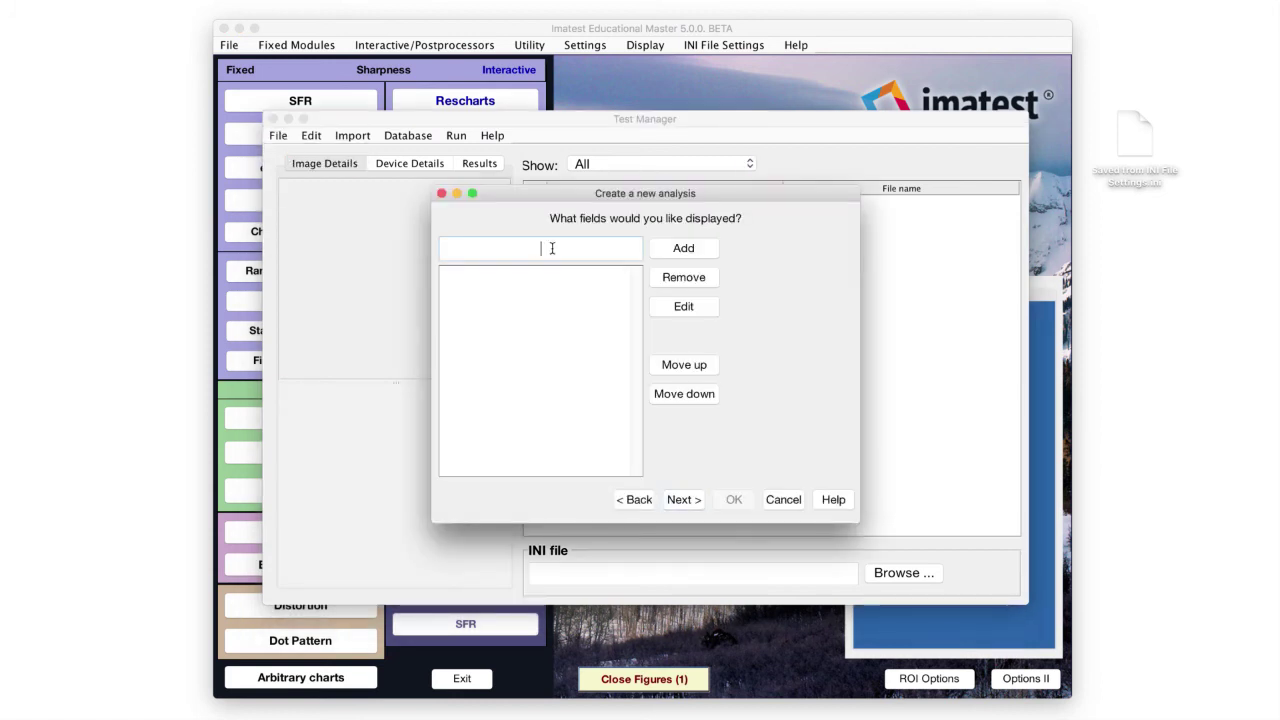
click(681, 499)
click(651, 334)
click(683, 499)
click(734, 499)
Use the Desktop's Saved from INI File Settings.ini and import five database images into the plan
click(870, 572)
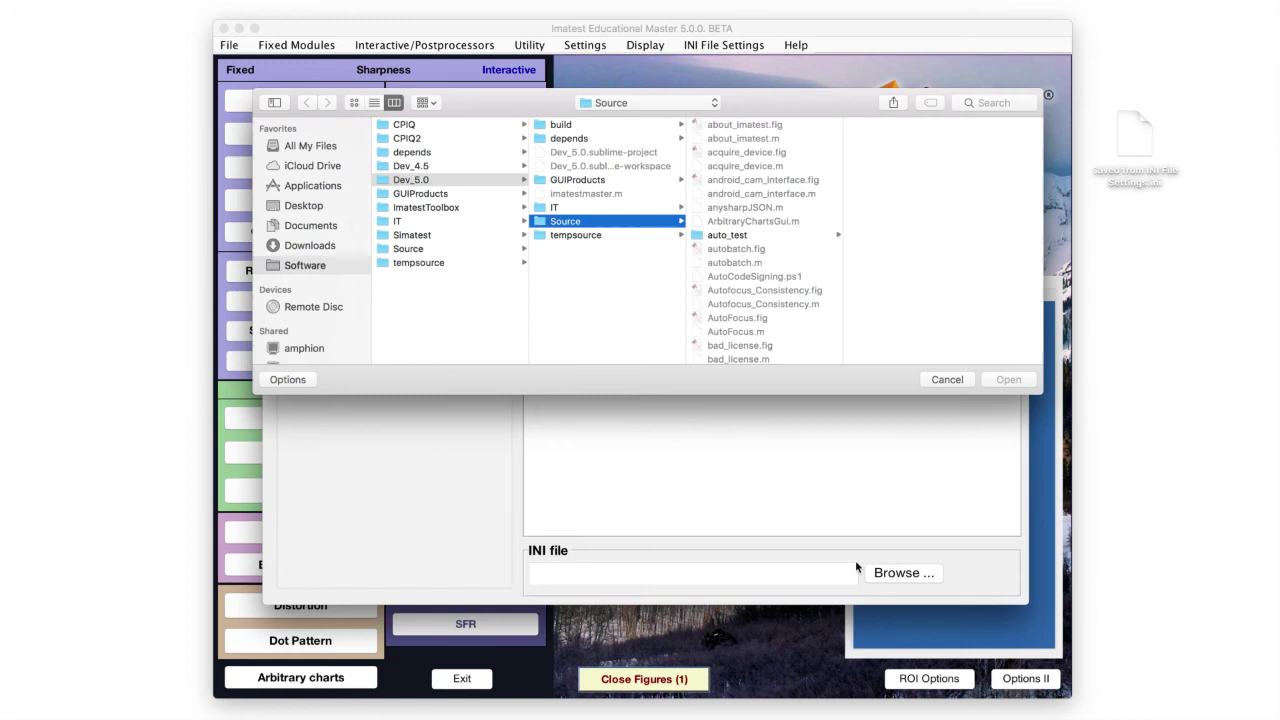
click(303, 206)
click(441, 125)
click(996, 380)
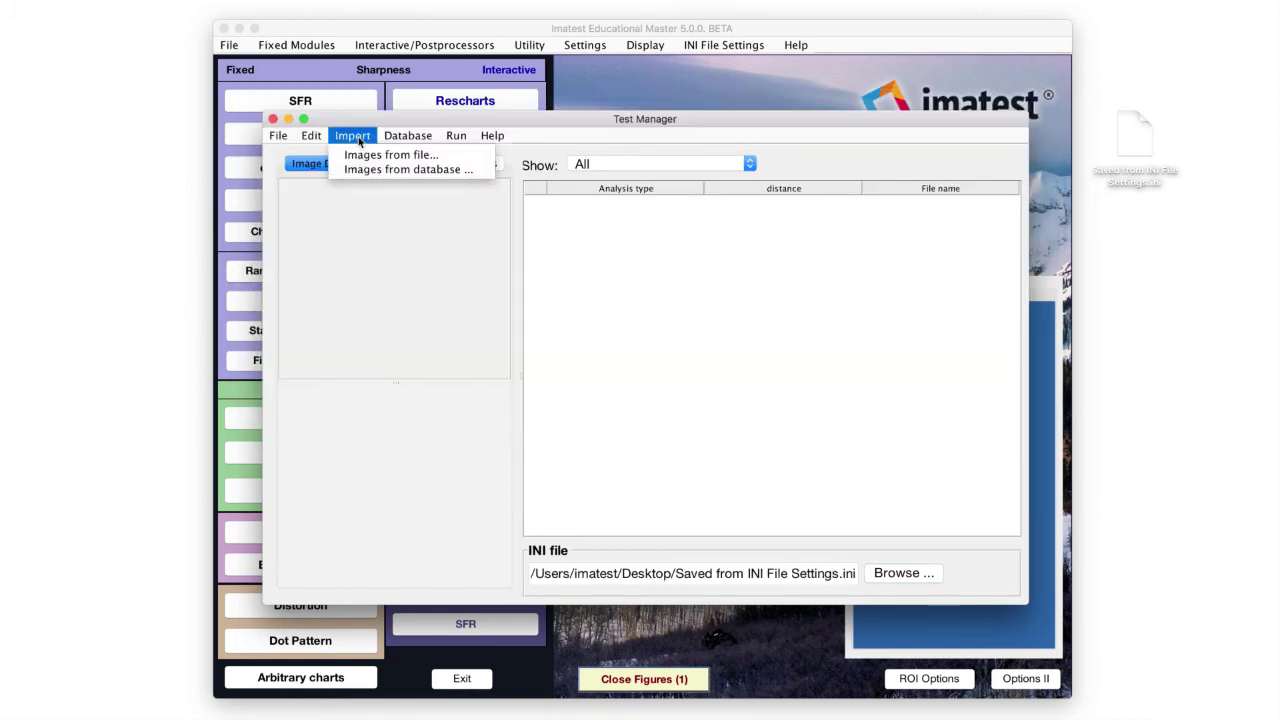
click(385, 169)
key(Return)
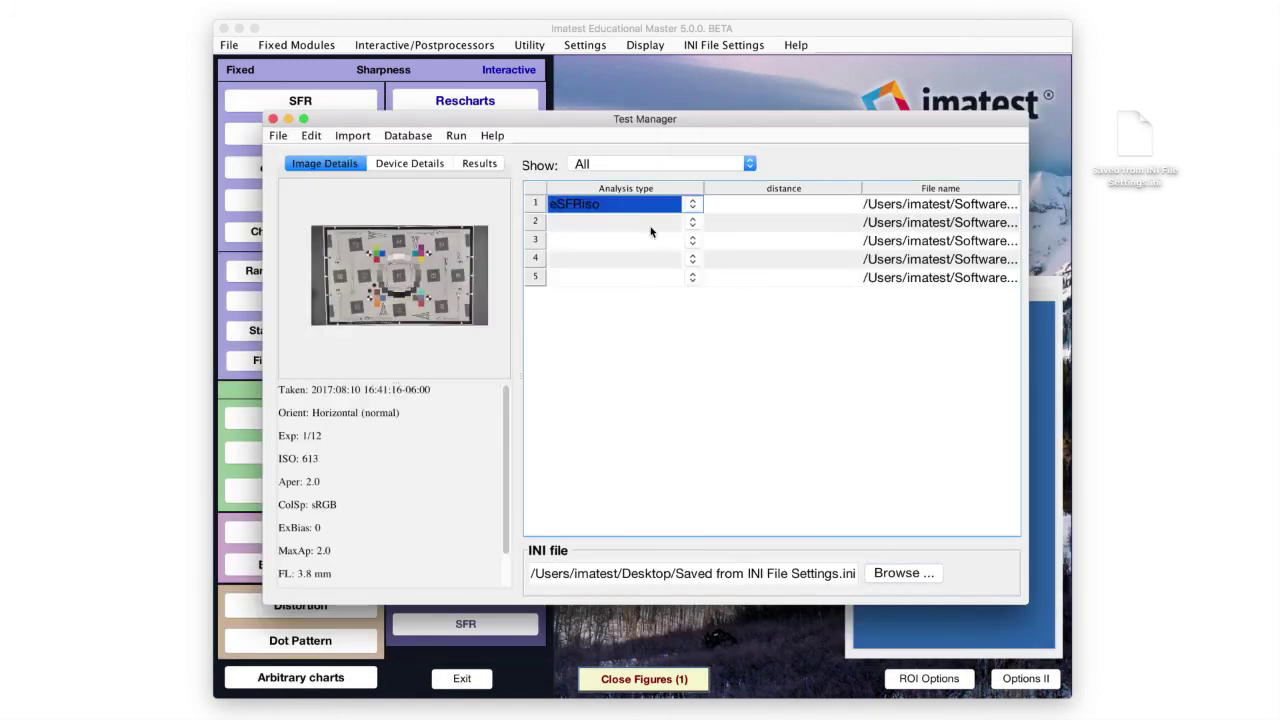